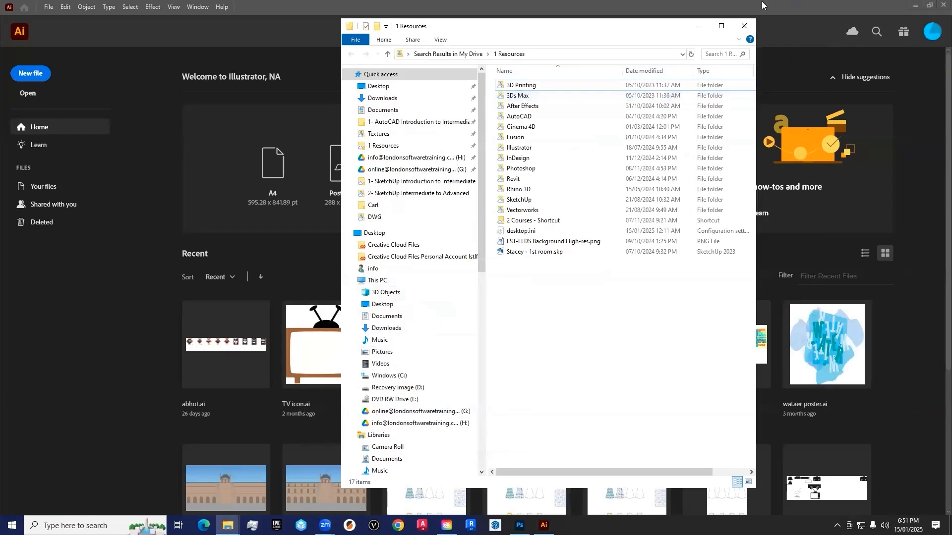
- Clear the file browser away, switch to Photoshop and create a landscape 297 x 210 mm document at 300 ppi
click(693, 29)
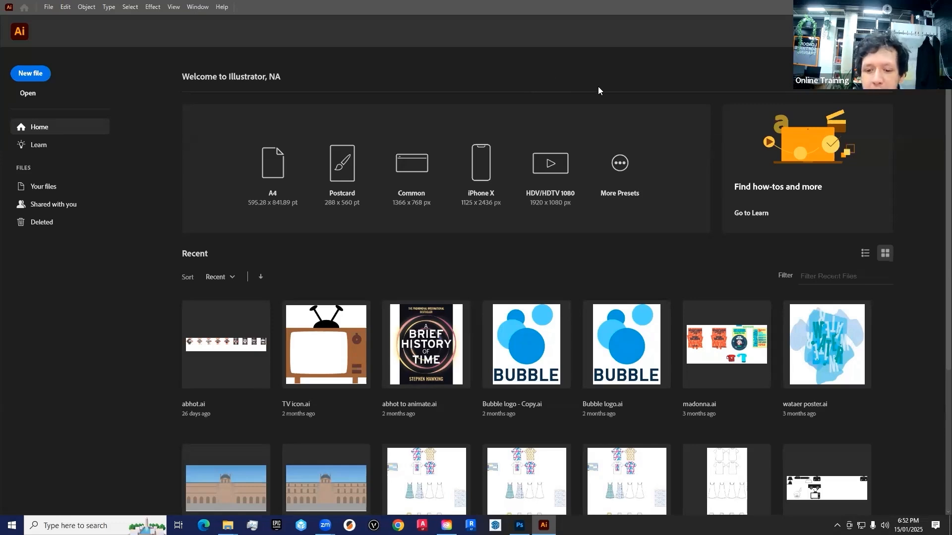
click(520, 525)
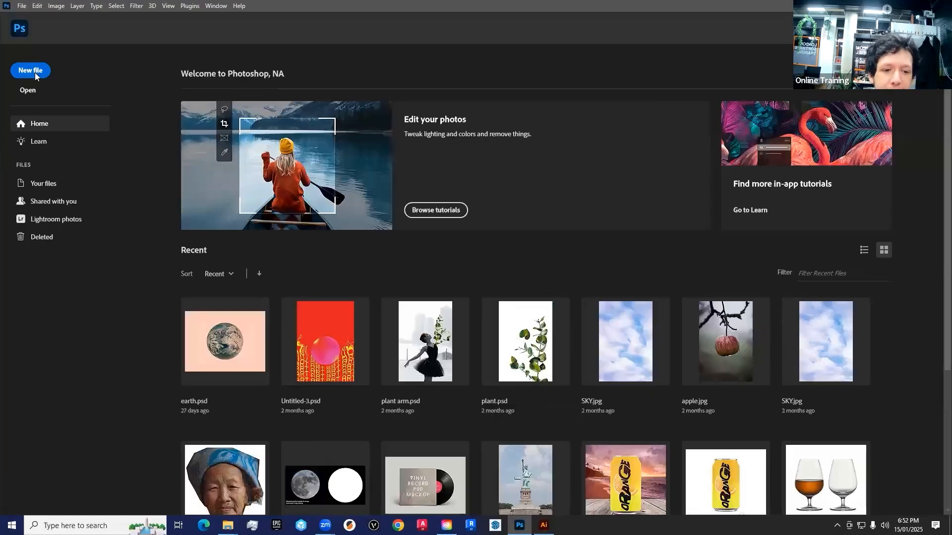
click(34, 72)
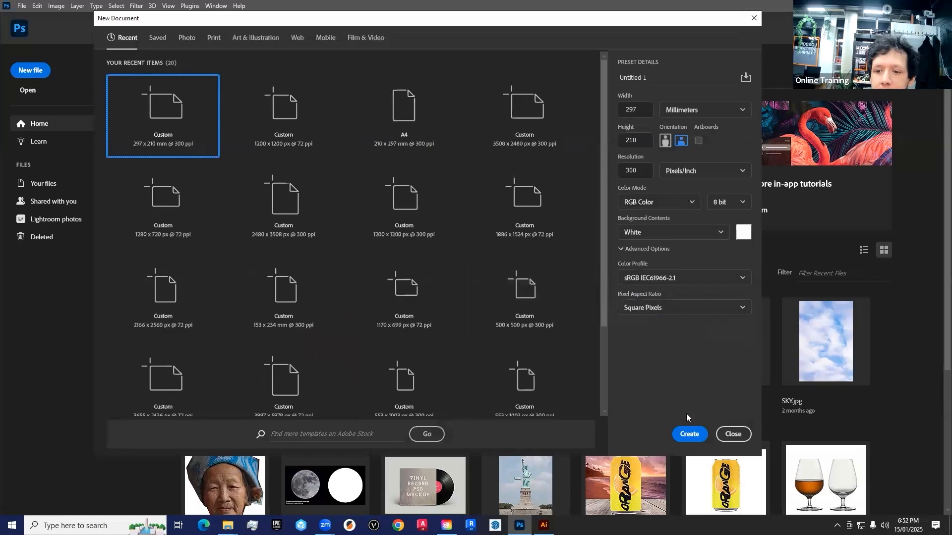
click(688, 433)
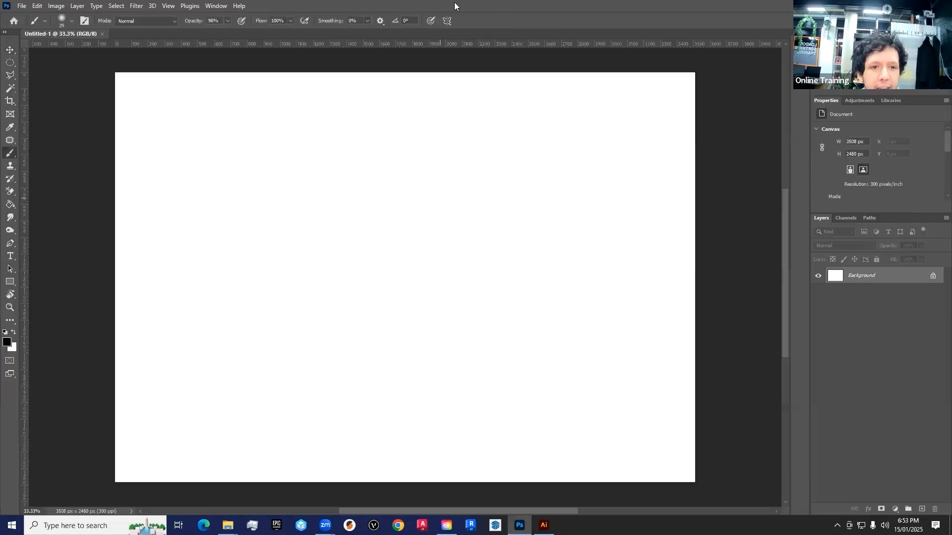
- Enlarge the brush to 800 px and paint one large black dot in the upper middle of the canvas
key(bracketright)
key(bracketright)
key(bracketright)
key(bracketright)
key(bracketright)
key(bracketright)
key(bracketright)
key(bracketright)
key(bracketright)
key(bracketright)
key(bracketright)
key(bracketright)
key(bracketright)
key(bracketright)
key(bracketright)
key(bracketright)
key(bracketright)
key(bracketright)
click(395, 236)
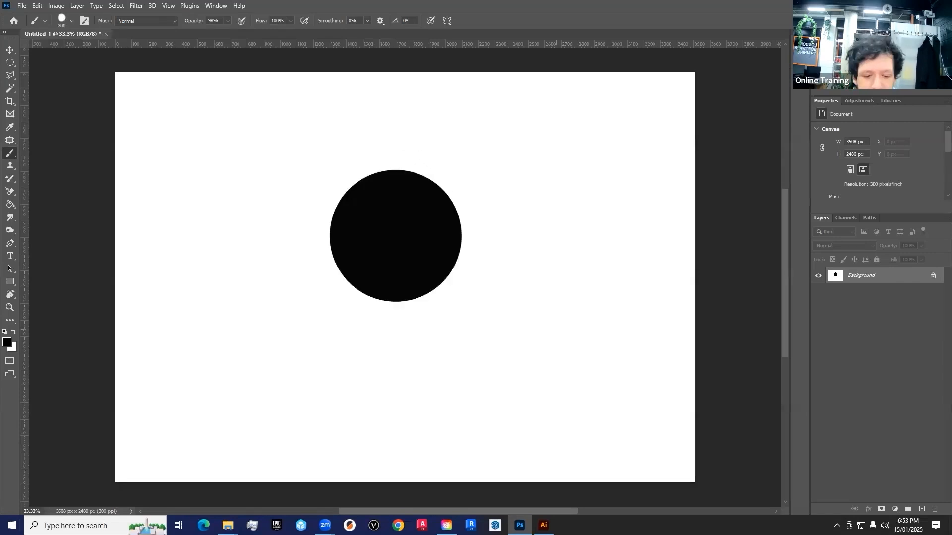
- Examine the edge of the painted dot up close at up to 800% for its pixel structure, then return to the overview
key(z)
click(419, 205)
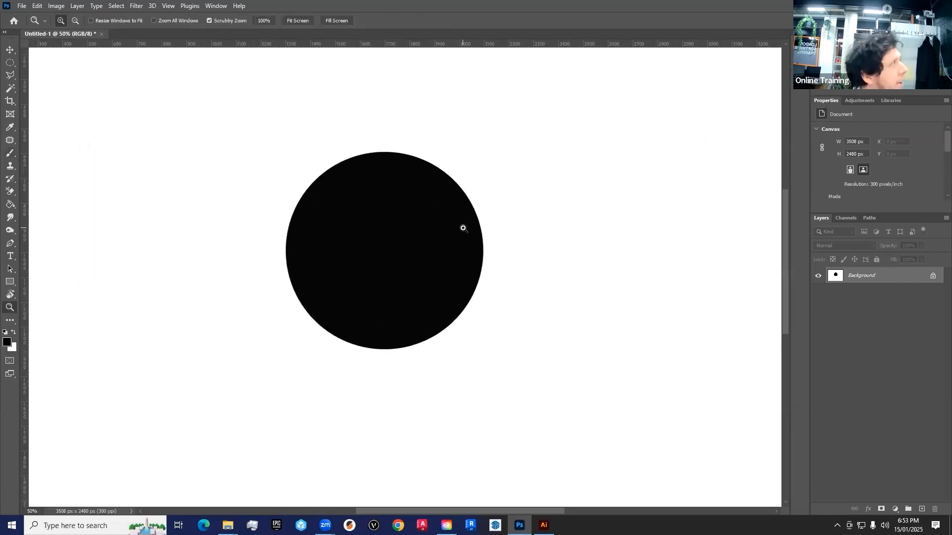
scroll(463, 229, up, 3)
drag(377, 249, 350, 239)
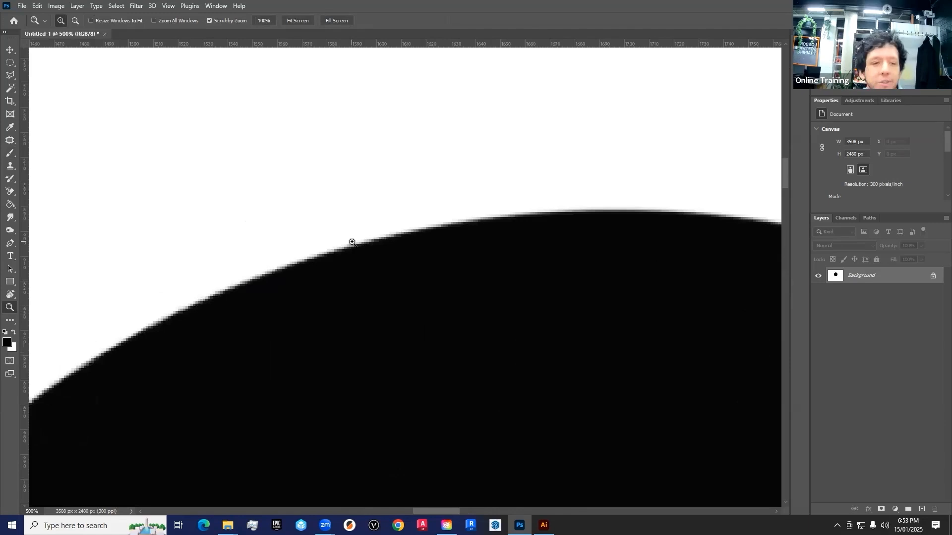
click(352, 242)
click(387, 283)
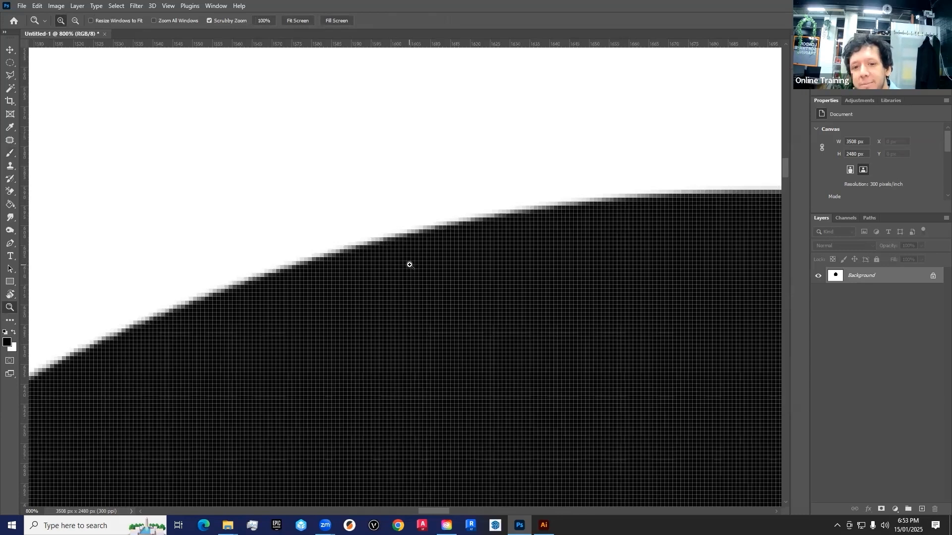
right_click(417, 248)
click(433, 251)
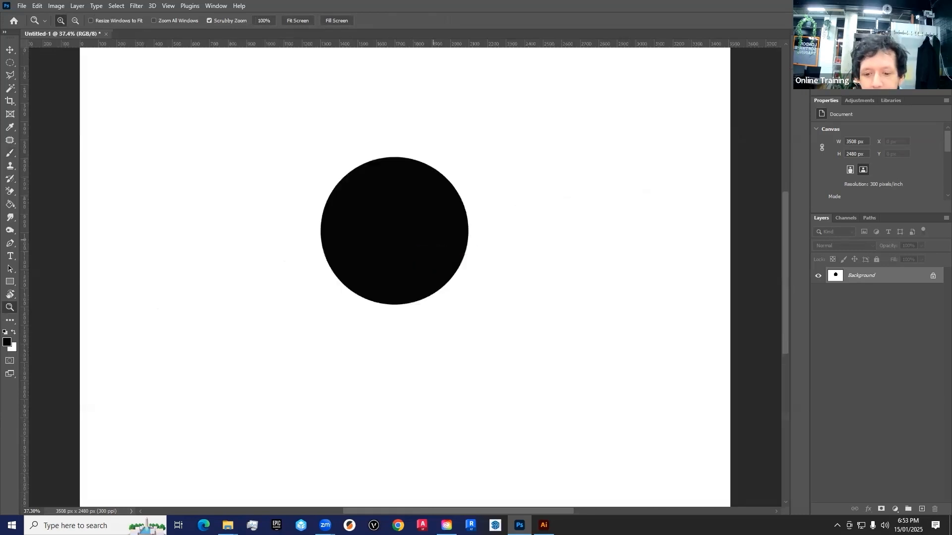
- Switch to Illustrator and create a portrait A4 document, 210 x 297 mm, in CMYK colour mode
key(alt+Tab)
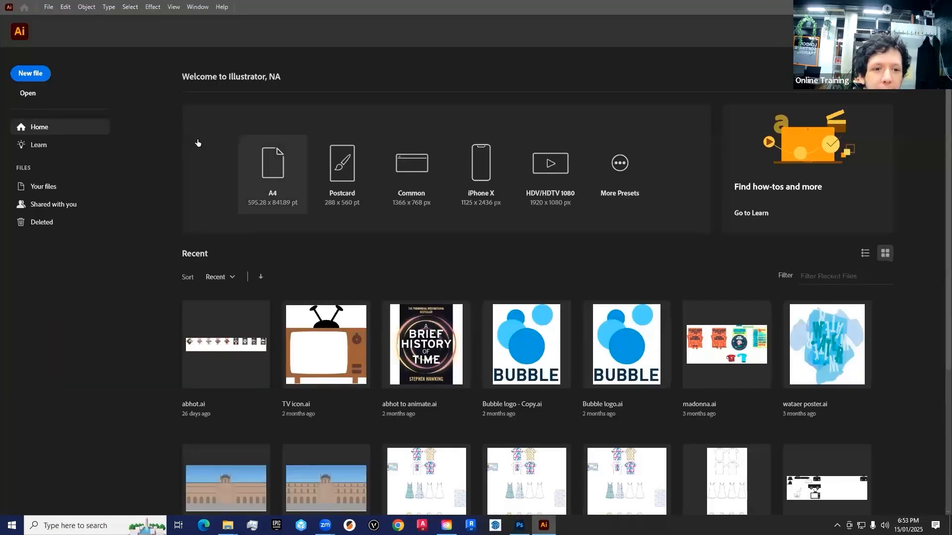
key(ctrl+n)
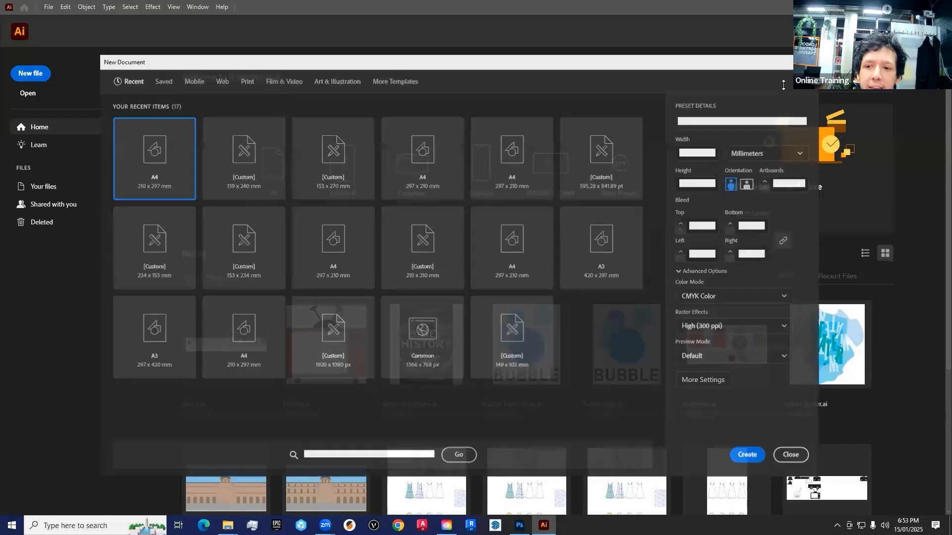
click(741, 457)
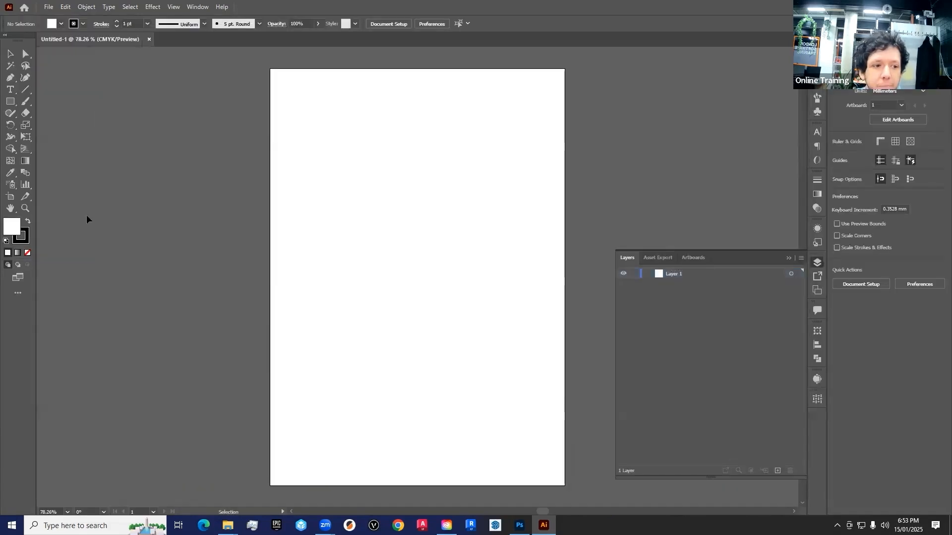
- Swap the fill and stroke colours and draw a black-filled circle about 90 mm wide on the artboard's upper part
click(28, 221)
drag(14, 103, 49, 125)
mouse_move(357, 145)
mouse_down()
mouse_move(488, 276)
mouse_move(482, 270)
mouse_up()
- Deselect the circle and examine its vector edge at magnifications up to 3200%
key(z)
click(460, 218)
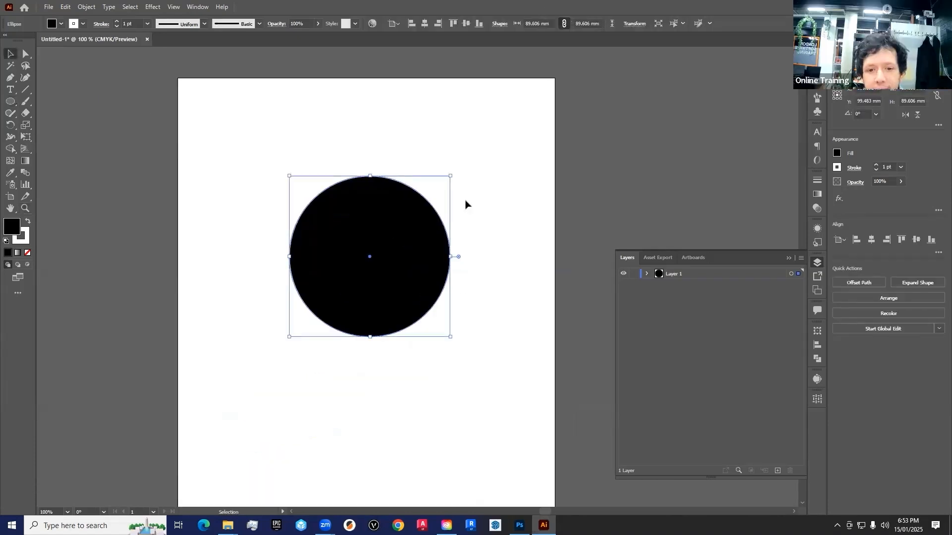
key(ctrl+shift+a)
click(424, 311)
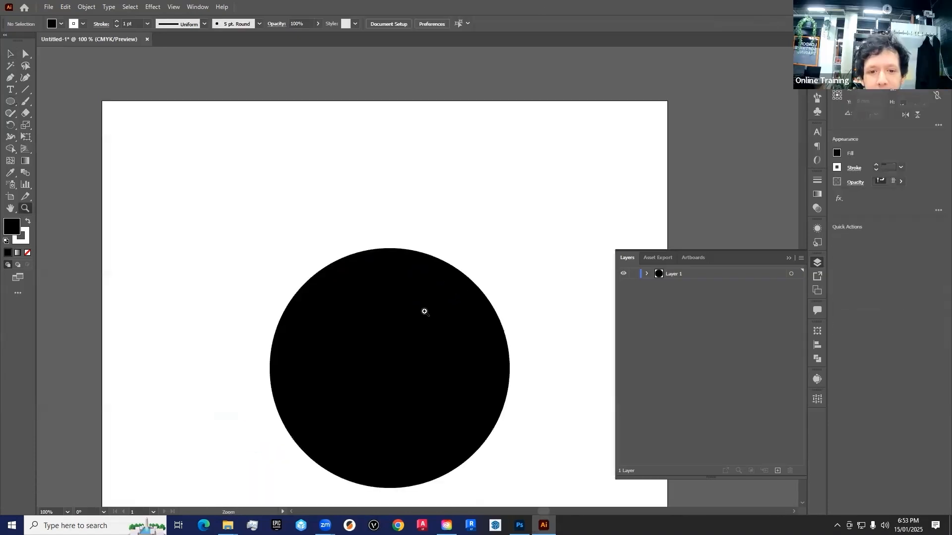
click(387, 263)
click(403, 278)
click(401, 287)
click(410, 280)
click(409, 280)
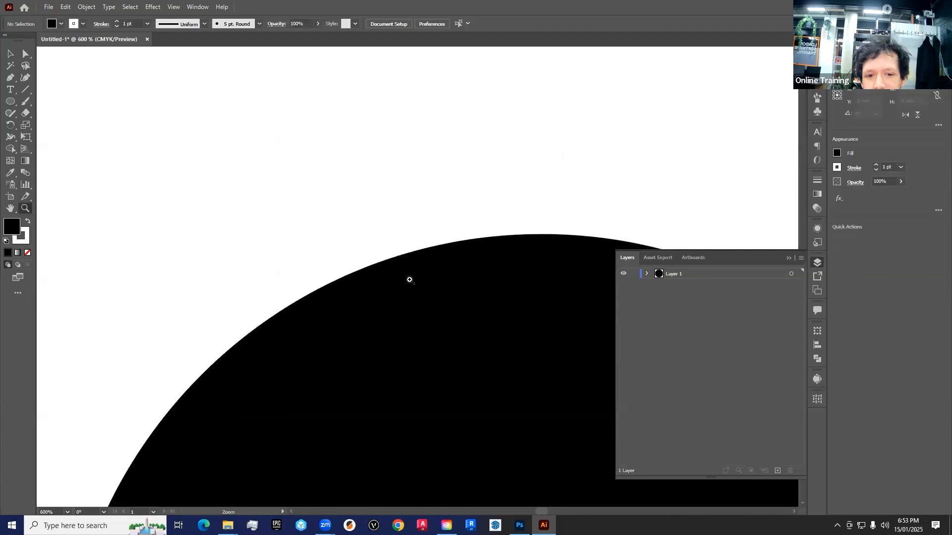
click(411, 275)
click(419, 260)
click(418, 256)
click(435, 261)
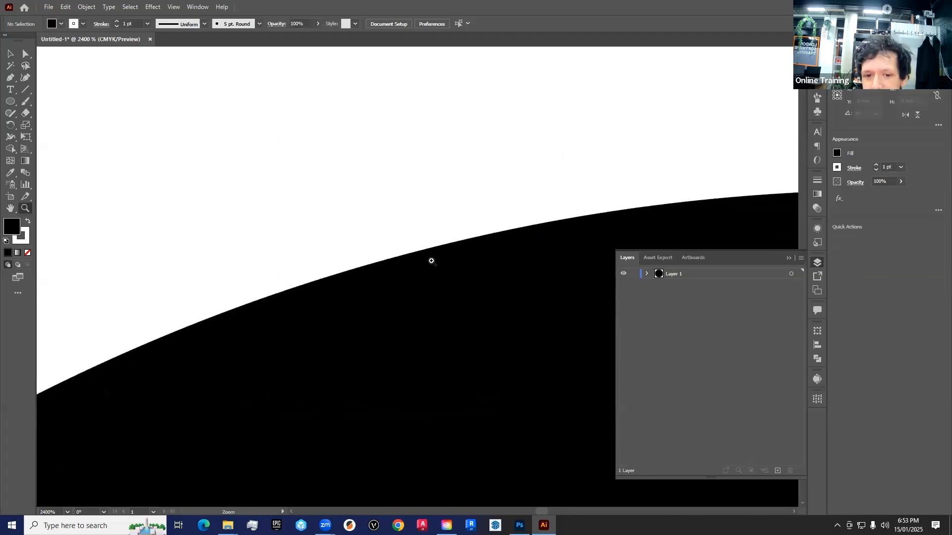
click(432, 261)
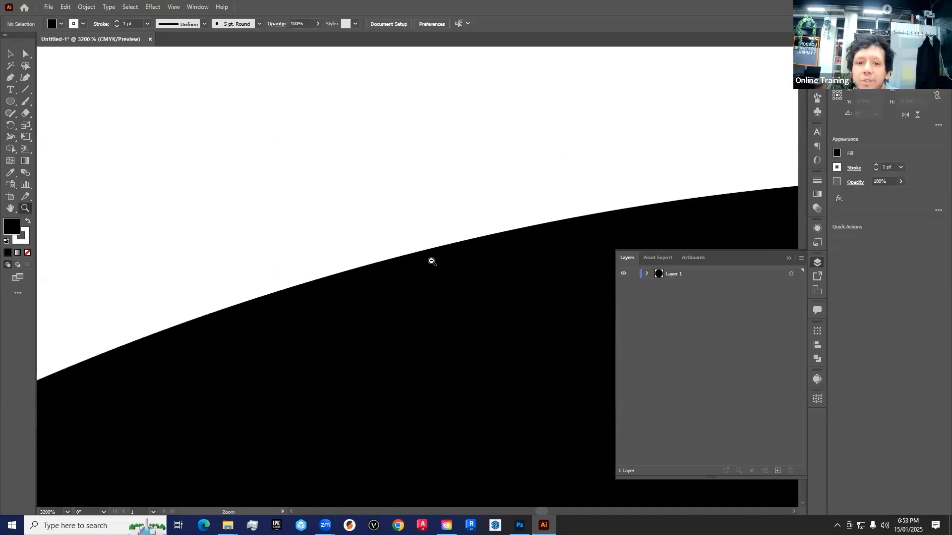
- Switch between Photoshop and Illustrator to compare the painted dot's edge at 800% with the vector circle's edge
key(alt+Tab)
click(397, 152)
click(397, 152)
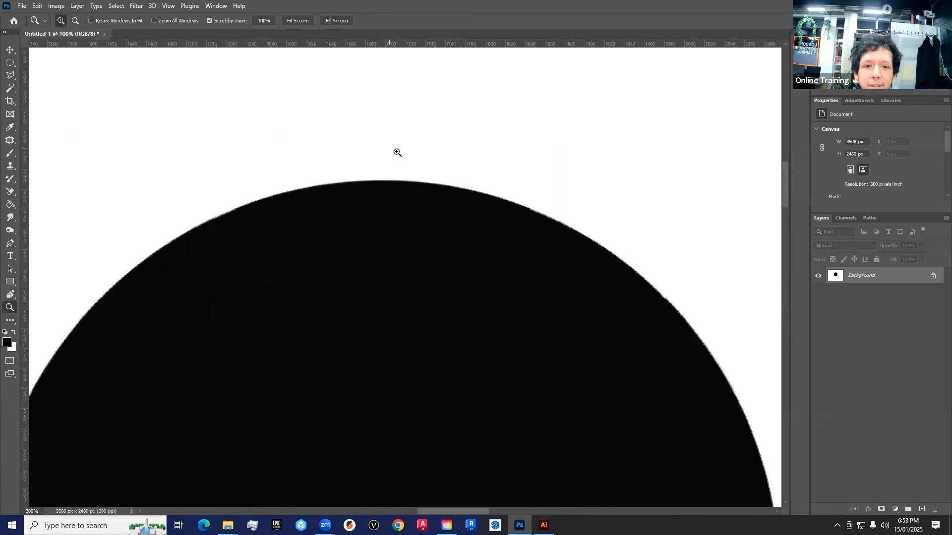
click(396, 151)
scroll(476, 224, up, 3)
drag(423, 247, 508, 204)
scroll(511, 204, down, 2)
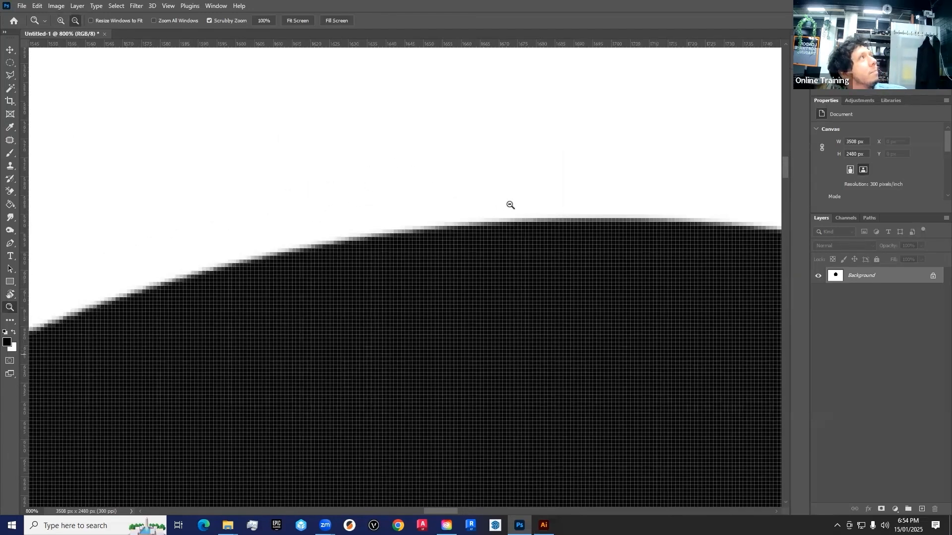
key(alt+Tab)
key(alt+Tab)
key(alt+Tab)
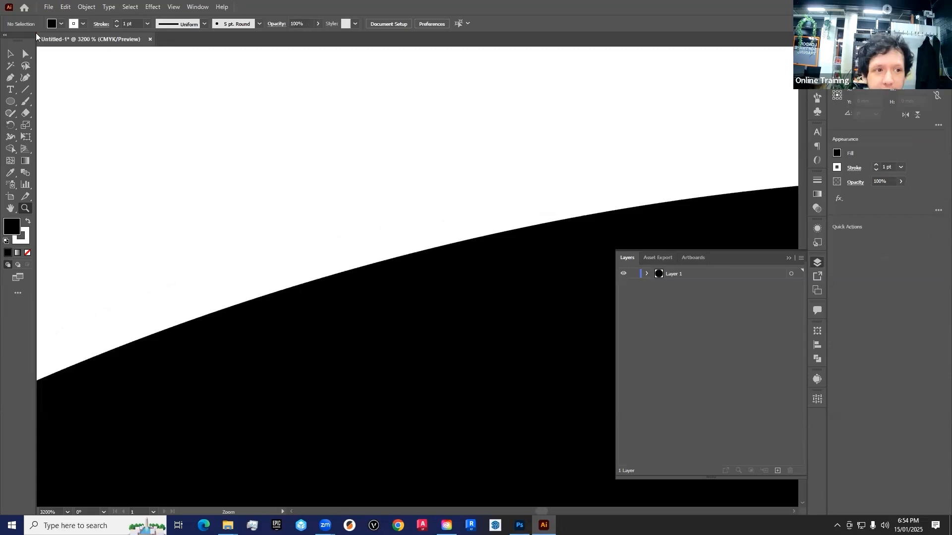
- Close the Illustrator circle document without saving it
key(ctrl+w)
click(527, 274)
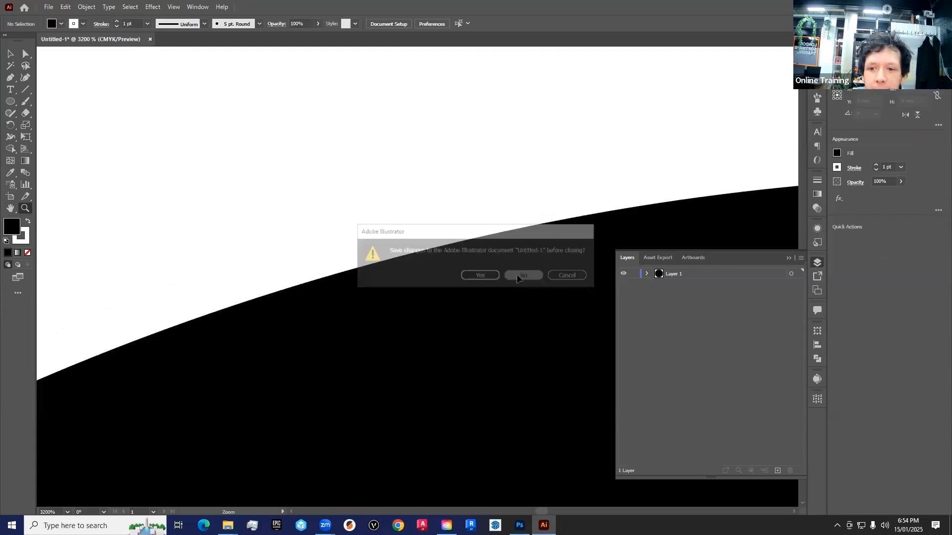
mouse_move(218, 480)
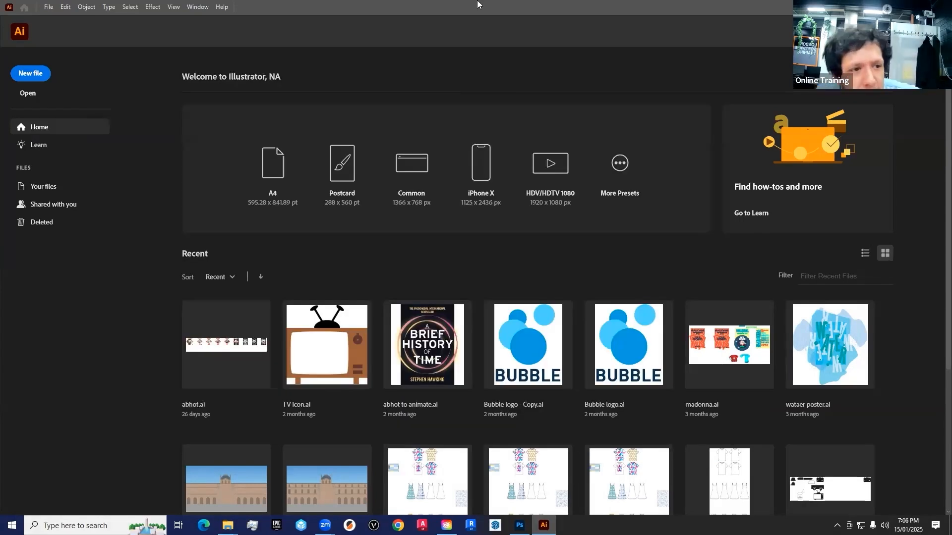
- Start a new document setup and review the preset categories Web, Print, Film & Video and Art & Illustration
click(28, 75)
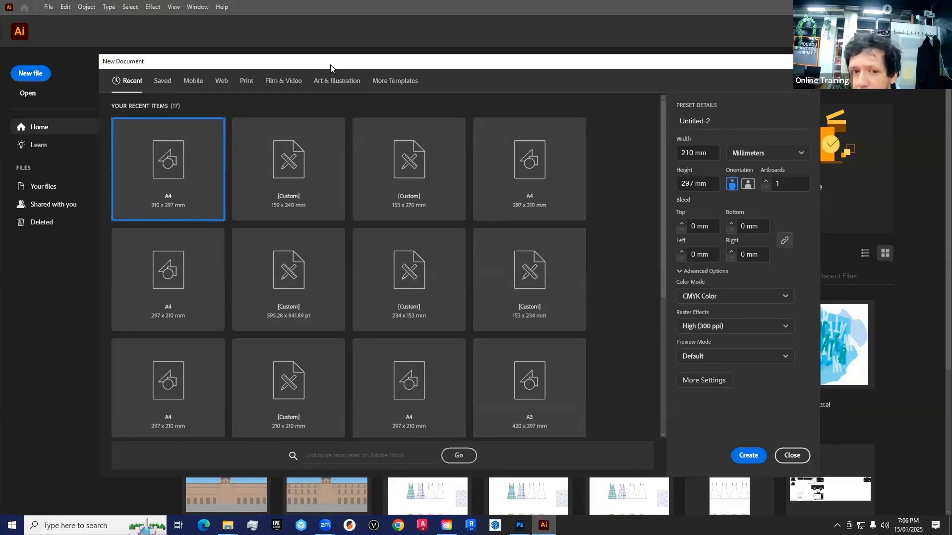
click(219, 81)
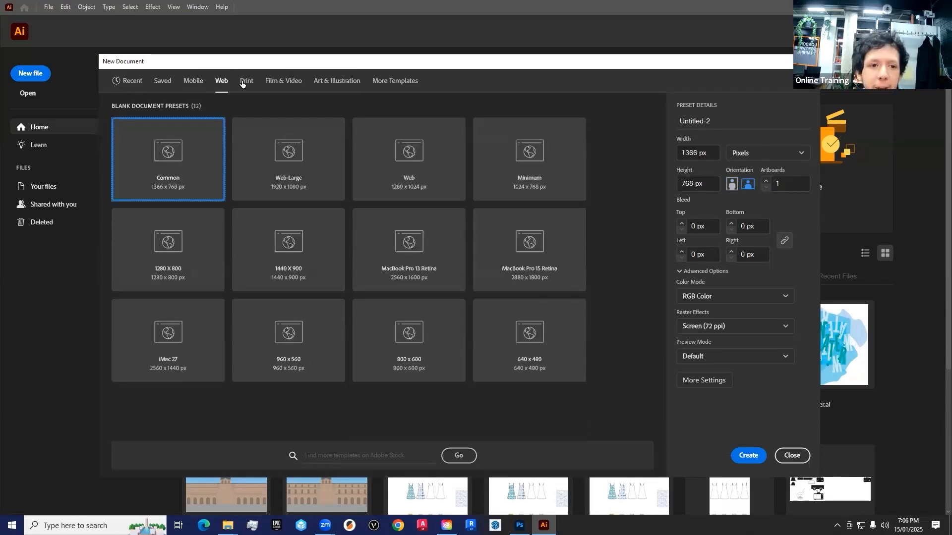
click(246, 82)
click(284, 81)
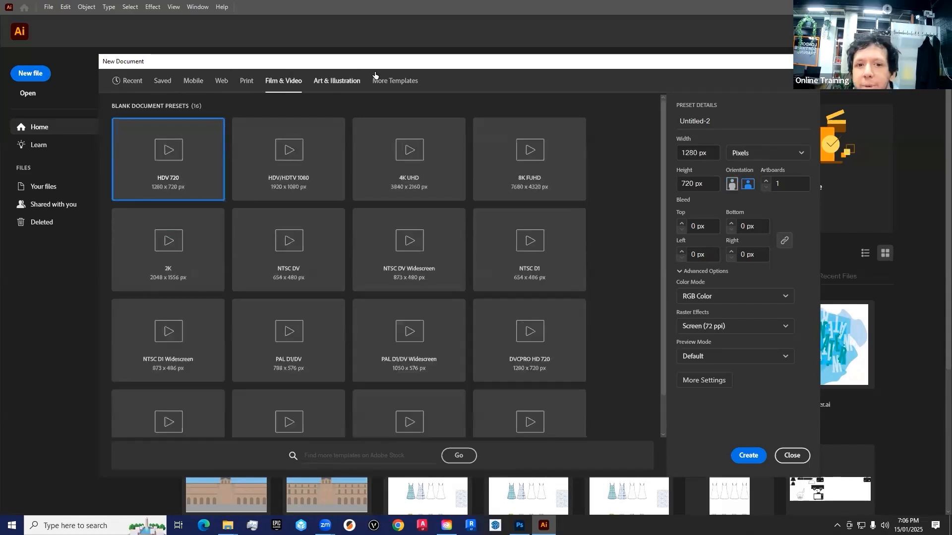
click(332, 81)
click(284, 81)
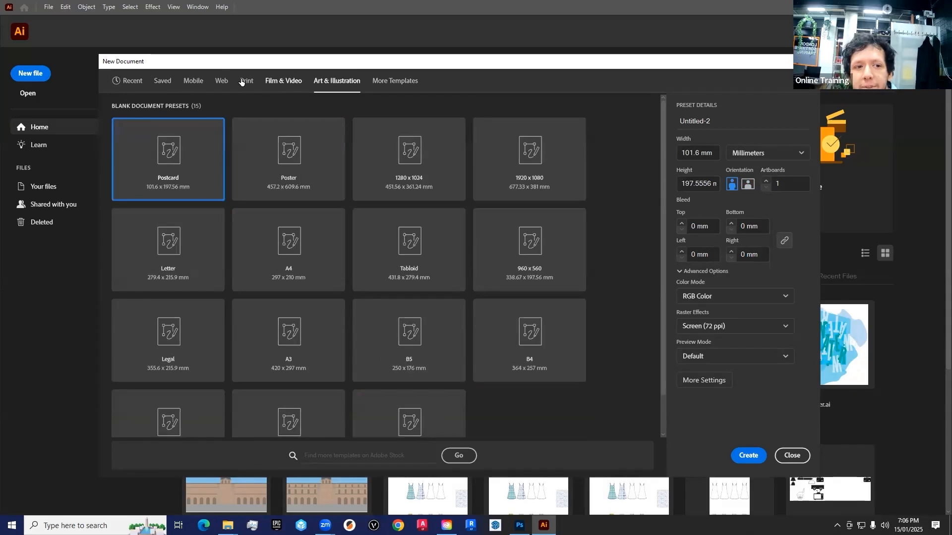
click(246, 81)
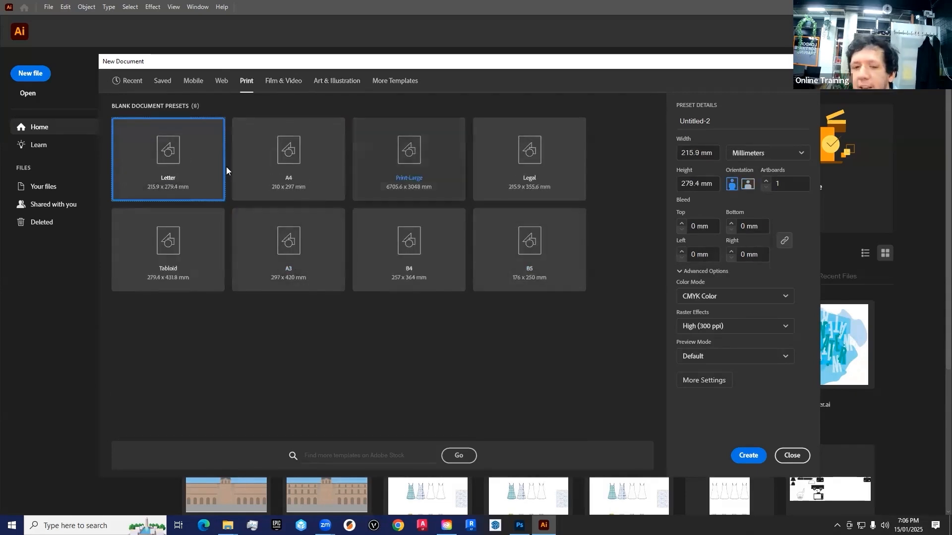
click(283, 82)
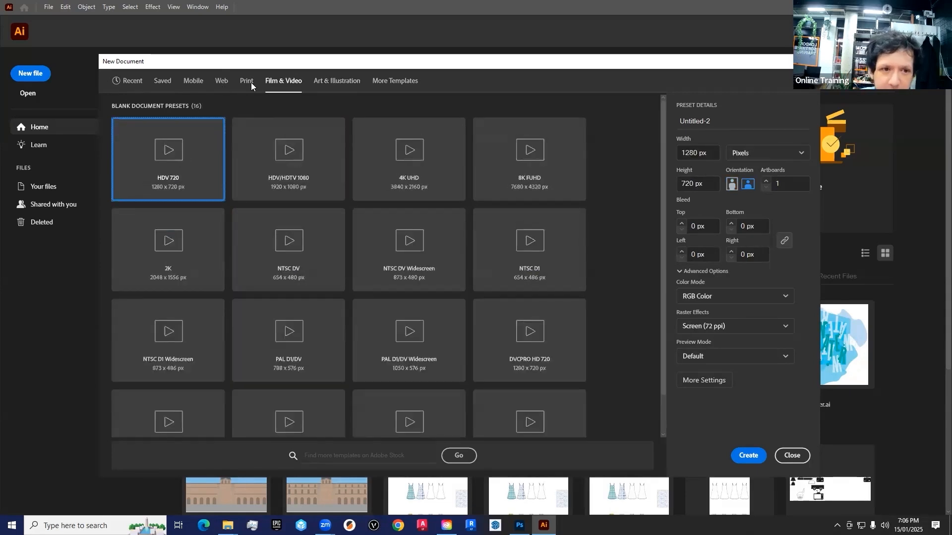
- Compare the Mobile document presets, including iPhone 8/7/6 Plus and Google Pixel/Pixel 2, with their sizes
click(200, 83)
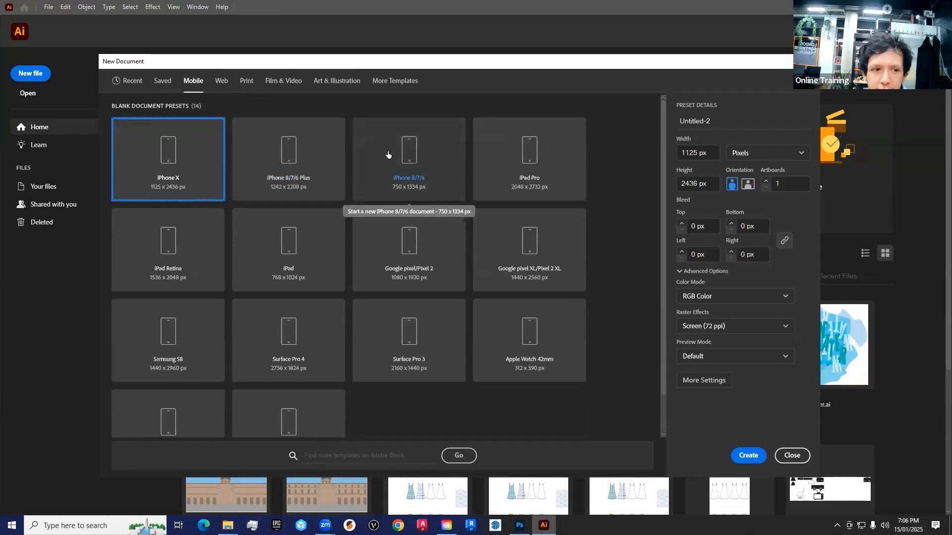
click(306, 148)
key(Down)
key(Right)
key(Up)
key(Left)
click(410, 259)
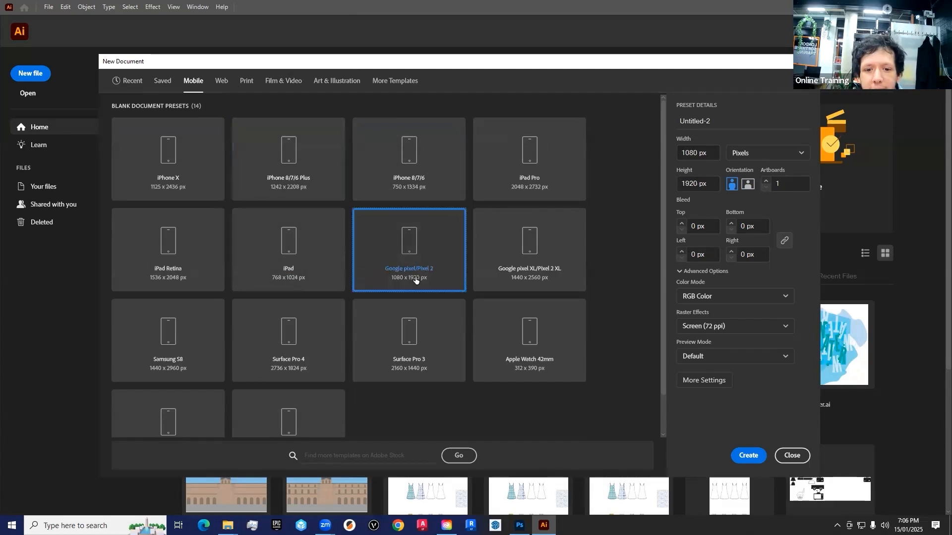
- Compare the Web document presets Web-Large, Web and Minimum
click(217, 84)
click(290, 151)
click(448, 162)
click(511, 169)
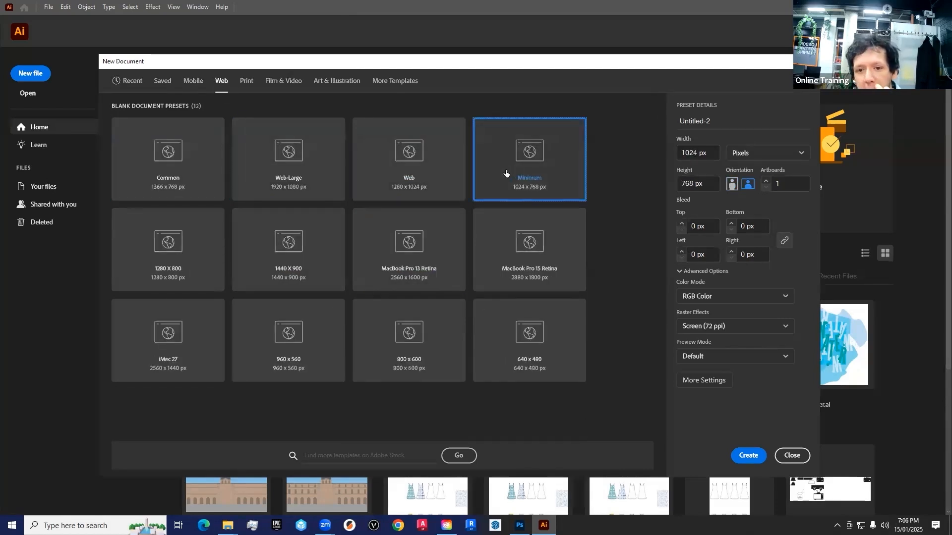
- Compare the Print presets A4, A3, B4 and Print-Large, and select A4 (210 x 297 mm) for the new document
click(247, 84)
click(292, 158)
click(341, 251)
click(274, 167)
click(400, 260)
click(278, 252)
click(311, 184)
click(408, 180)
click(396, 255)
click(257, 248)
click(295, 170)
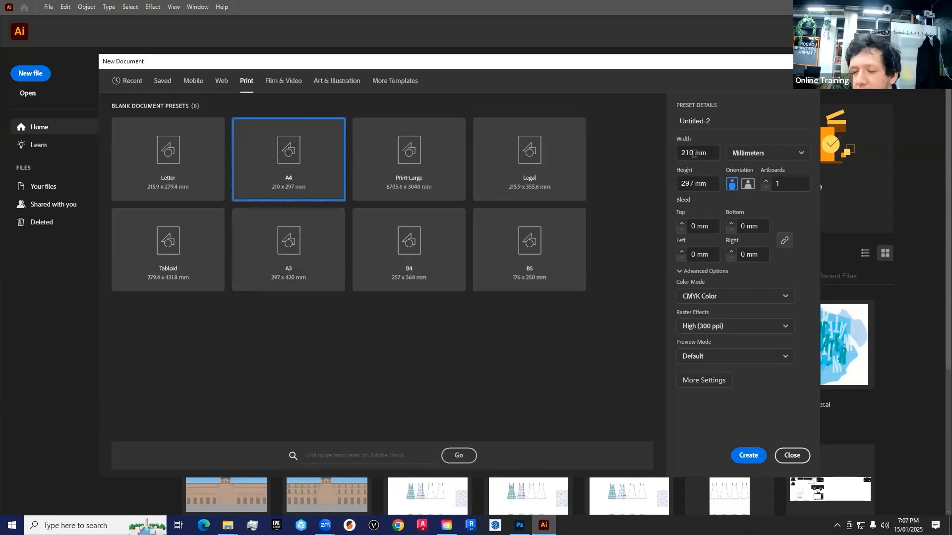
- Try a custom document height of 210 mm, then restore the A4 preset's dimensions
double_click(693, 183)
text(210)
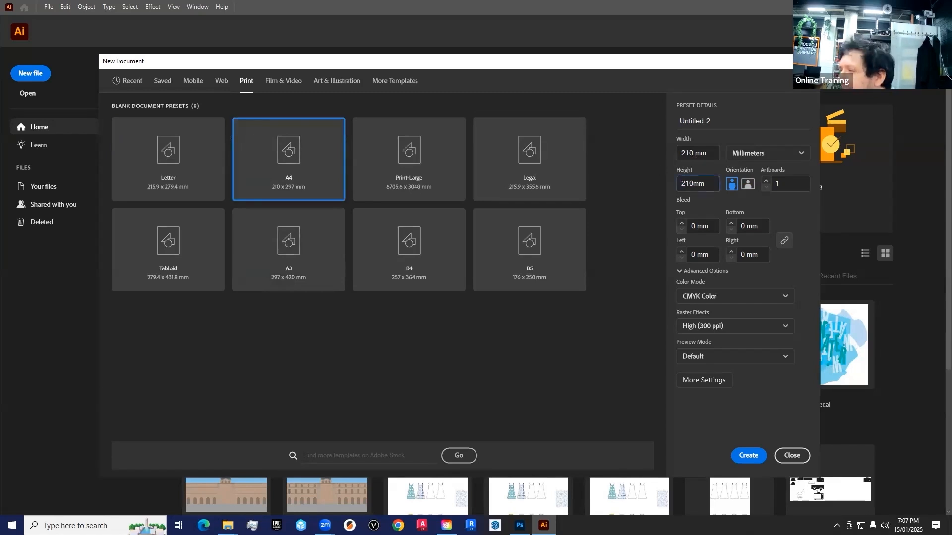
click(249, 173)
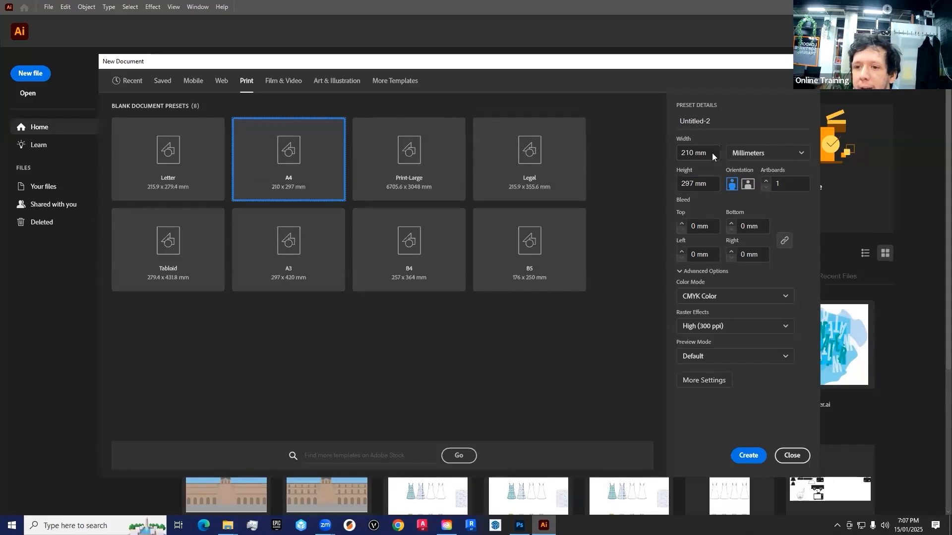
- Keep the document units in millimetres and set the A4 page to landscape orientation, 297 x 210 mm
click(744, 154)
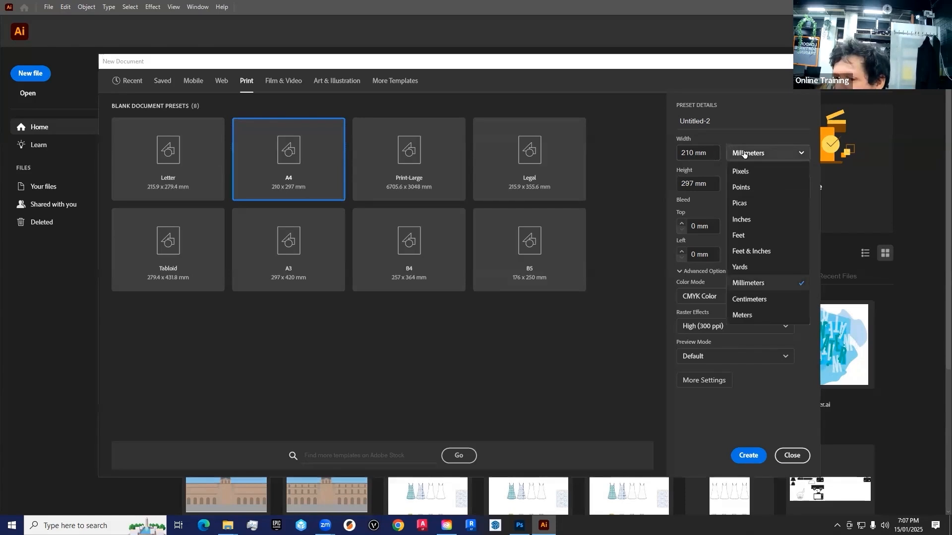
click(764, 282)
drag(702, 66, 734, 66)
click(779, 184)
click(766, 184)
click(777, 184)
click(766, 184)
click(778, 185)
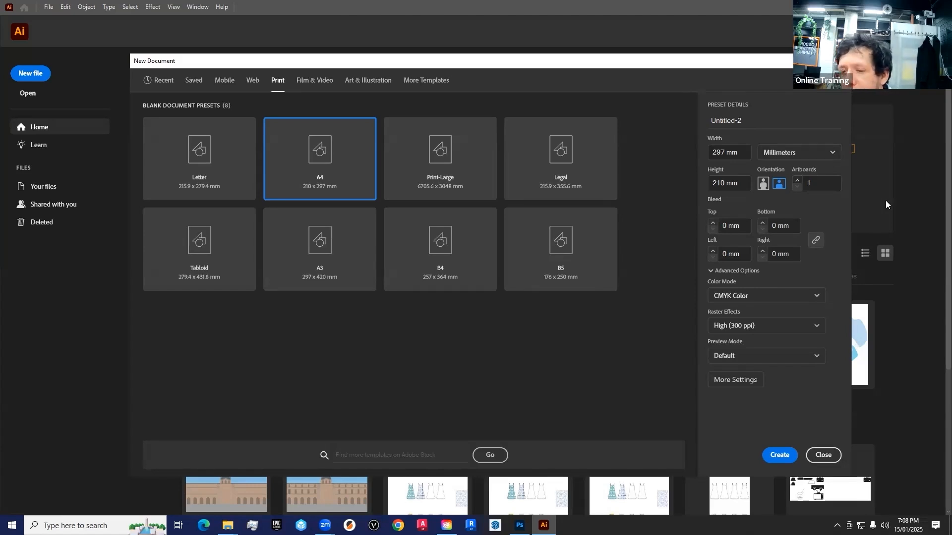
- Keep a single artboard and set the bleed to 3 mm on all four sides
click(797, 182)
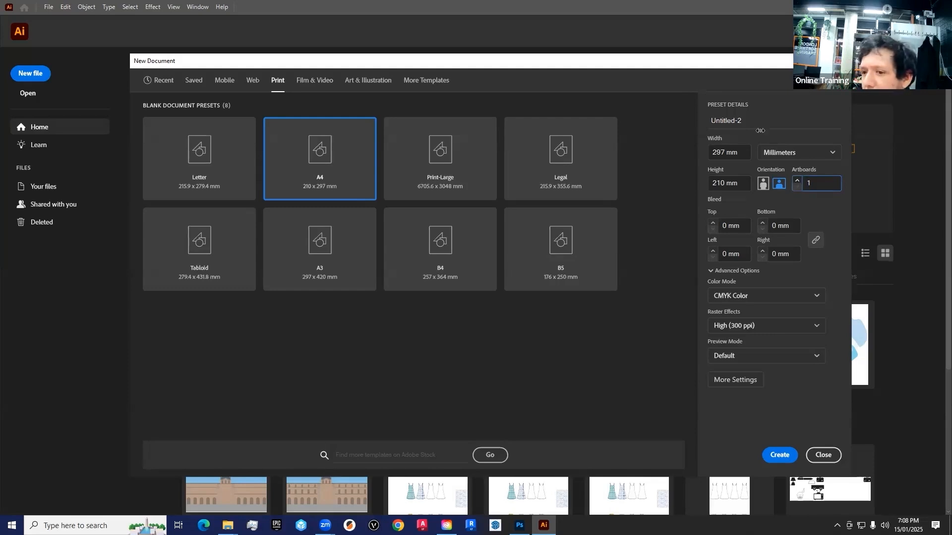
click(713, 222)
click(712, 223)
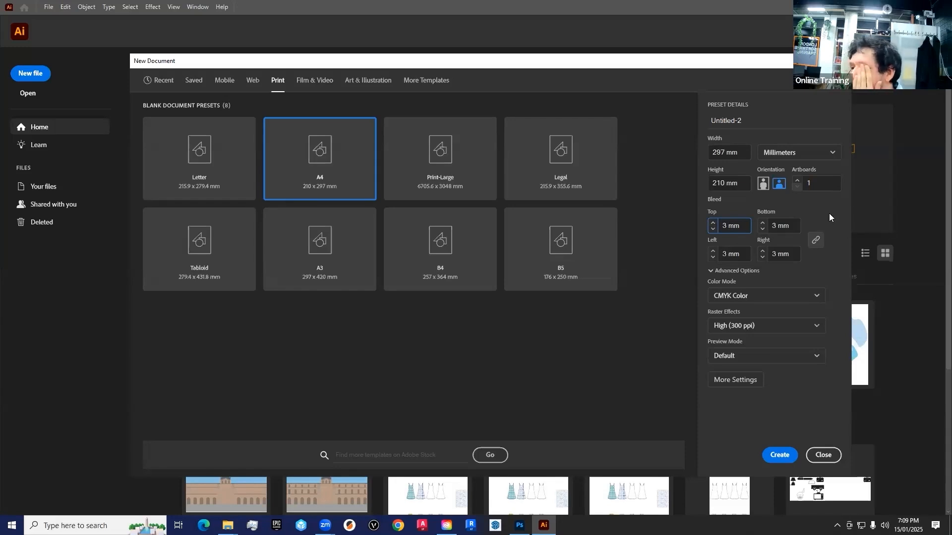
click(713, 229)
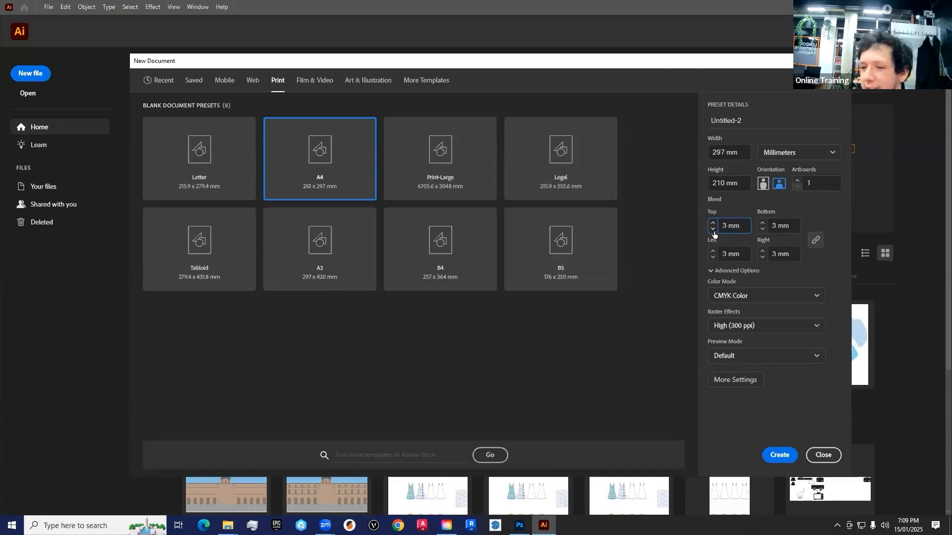
- Review the color mode and raster effects choices, keeping CMYK Color and High (300 ppi)
click(785, 296)
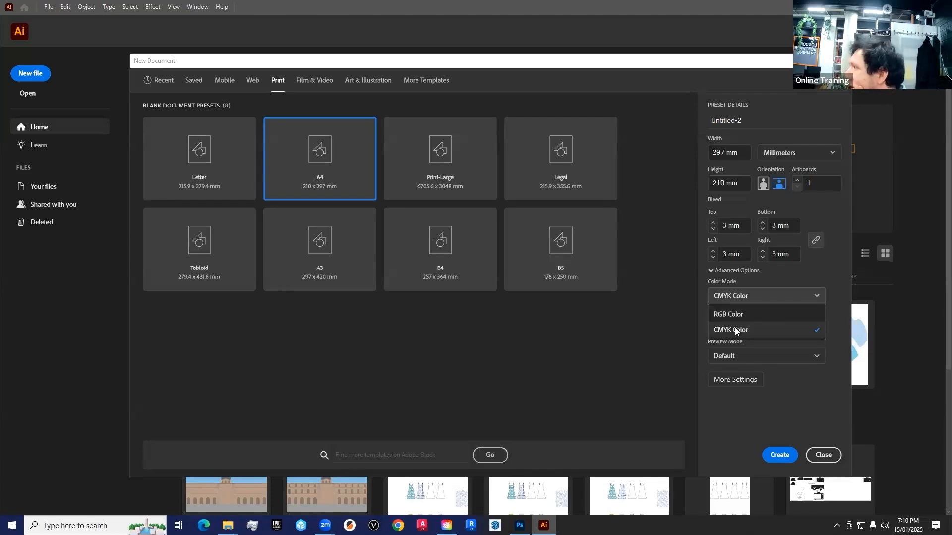
click(735, 331)
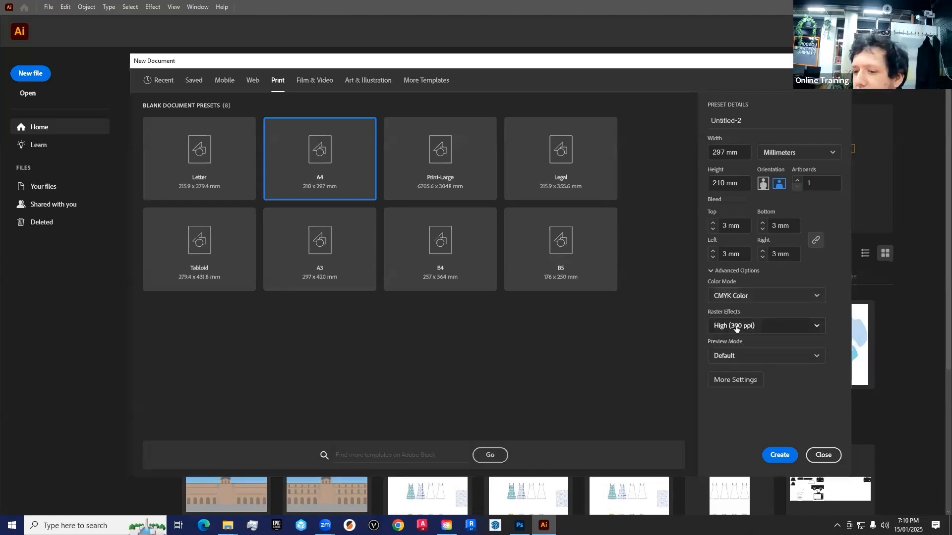
click(811, 326)
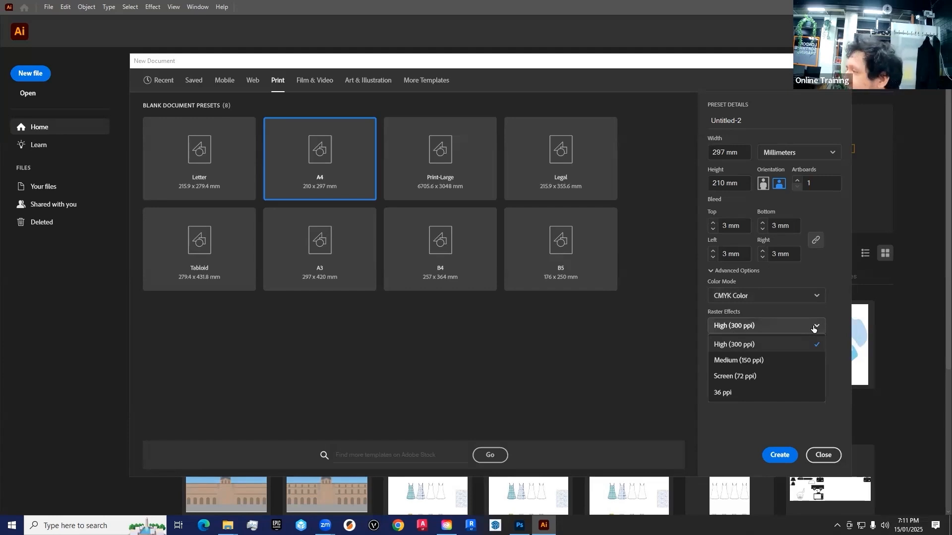
click(747, 349)
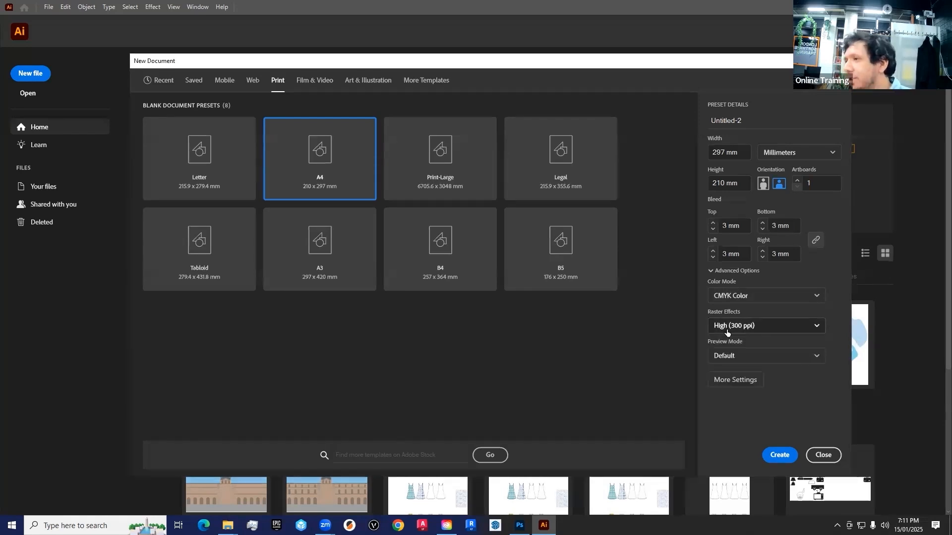
click(727, 330)
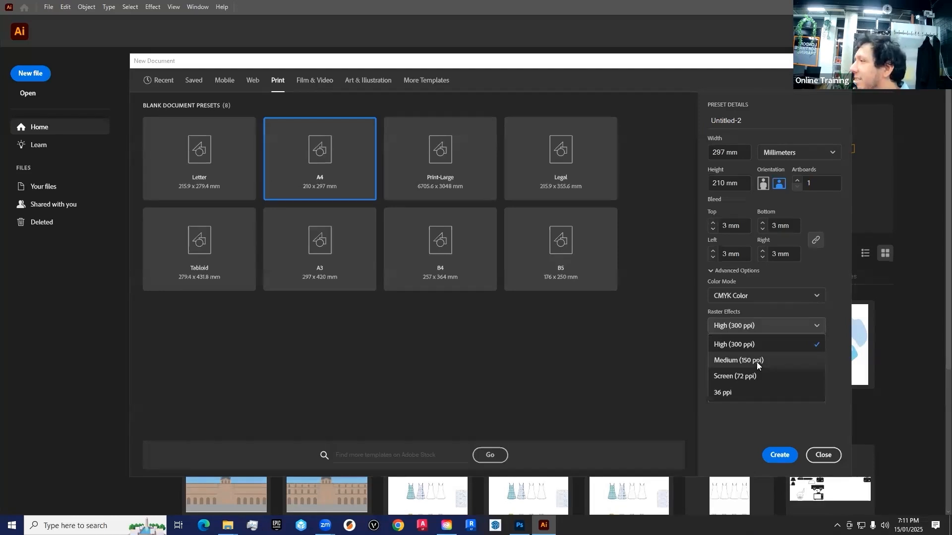
click(746, 343)
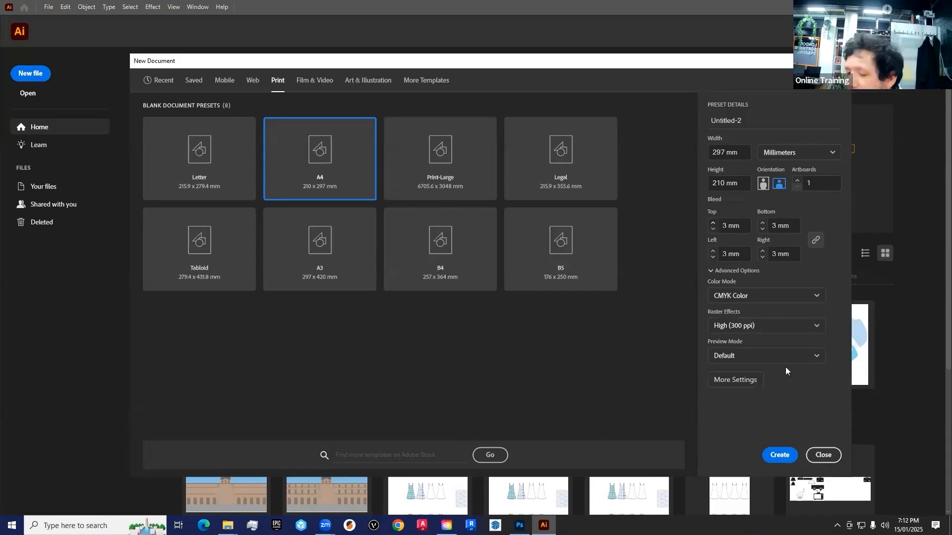
- Create the landscape A4 document and collapse its open Layers panel, with the Selection tool active
click(775, 462)
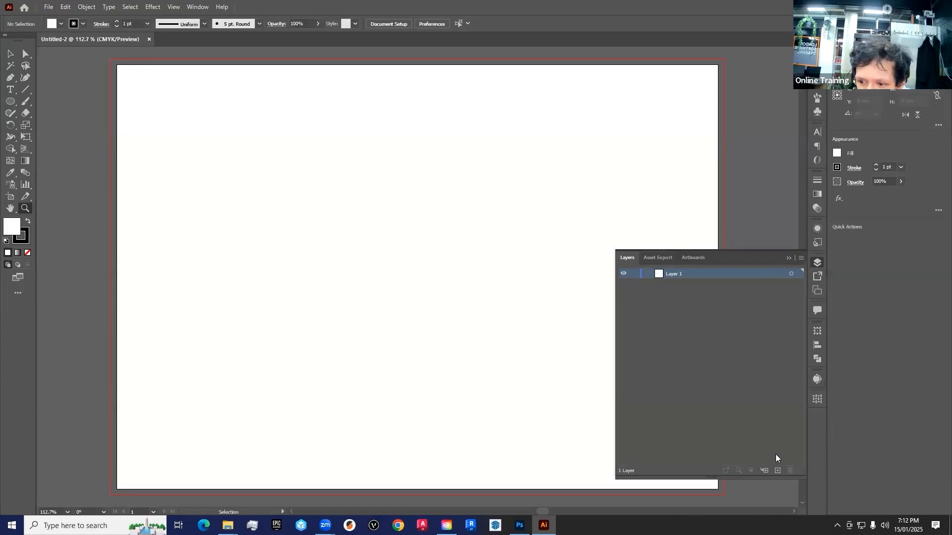
click(788, 258)
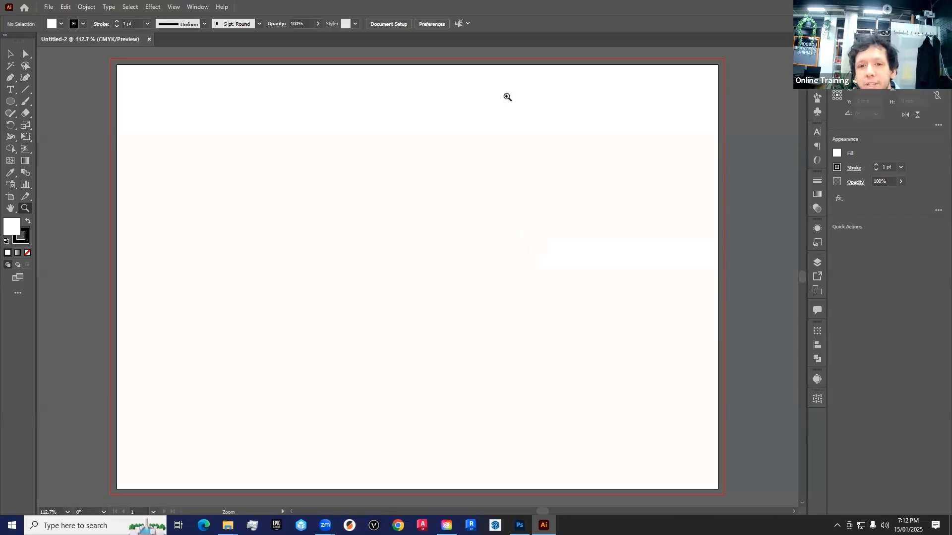
key(v)
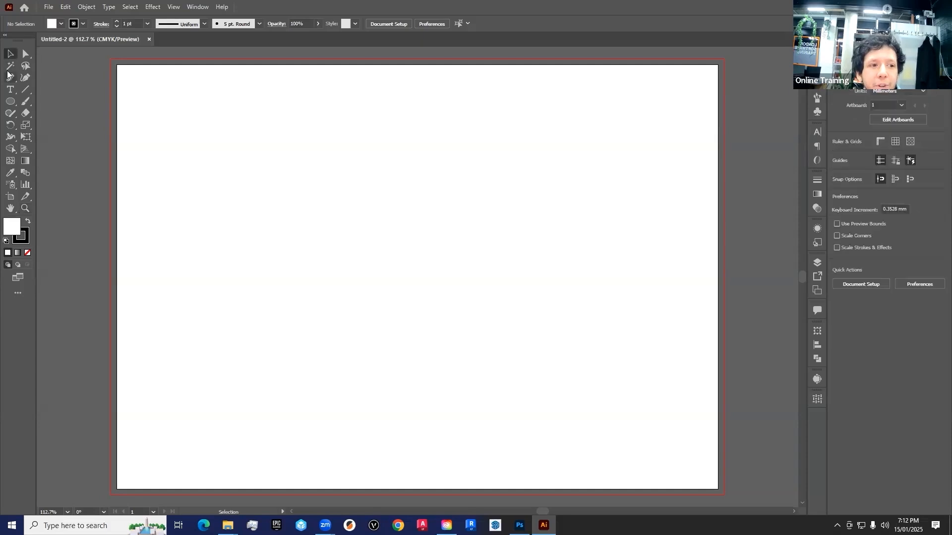
- Look through the basic drawing tools by activating the Type, Line Segment, Pen, Selection and Ellipse tools in turn
click(10, 91)
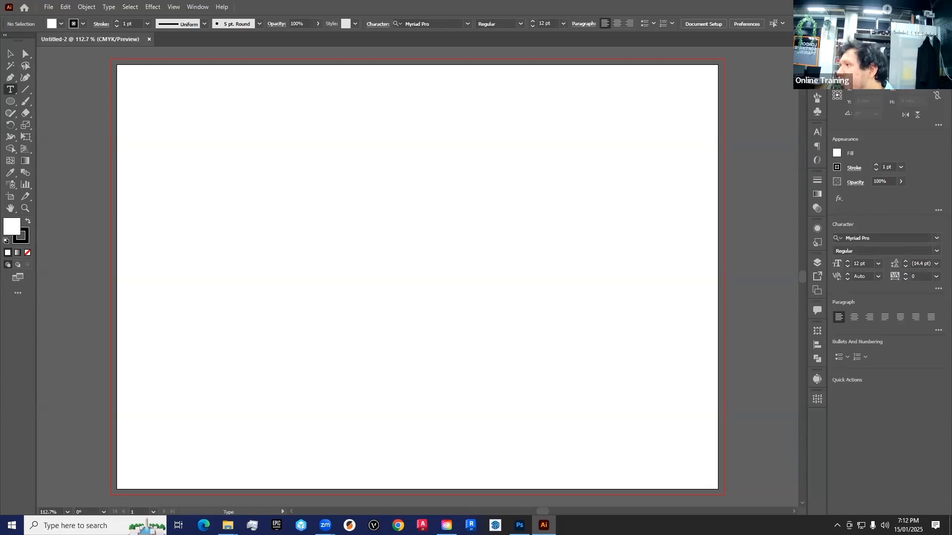
click(26, 90)
click(7, 79)
click(10, 54)
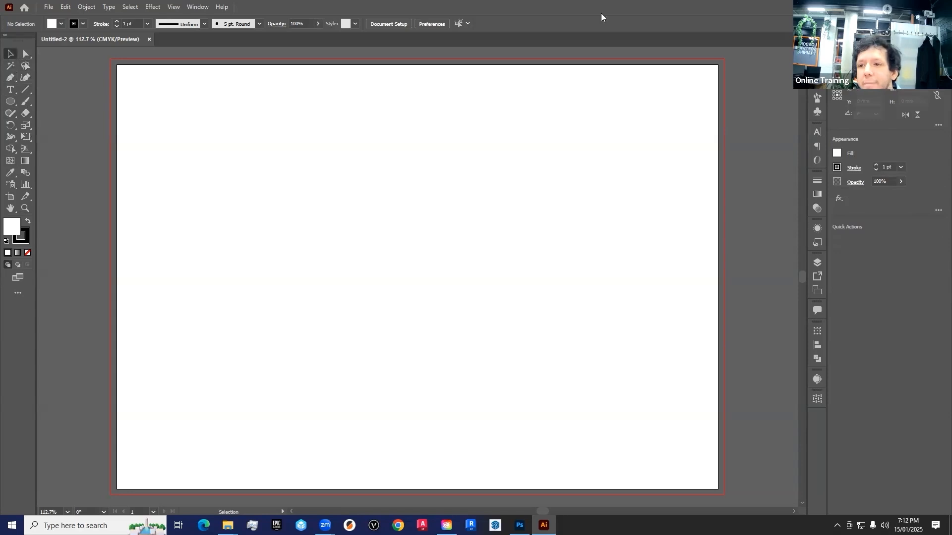
click(10, 101)
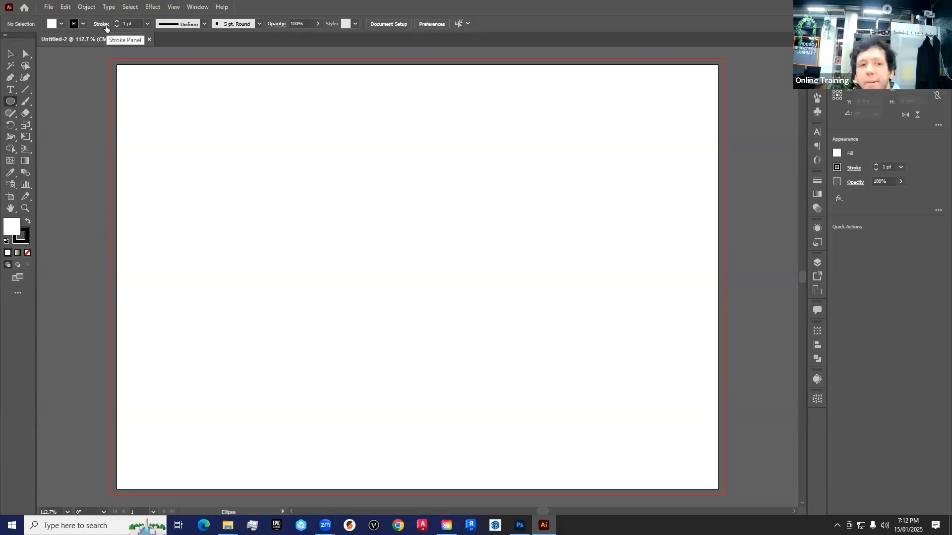
- Reset the Essentials Classic workspace to its default layout
click(198, 7)
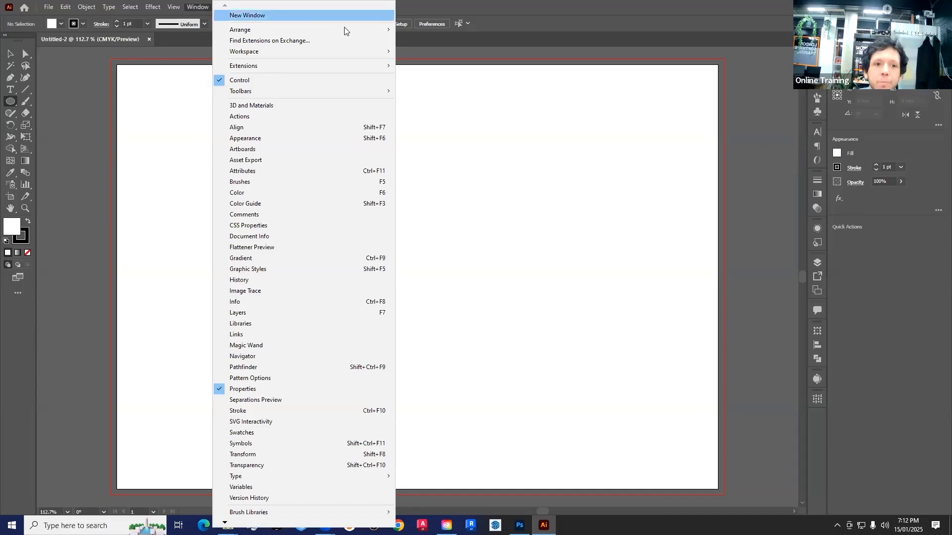
mouse_move(264, 57)
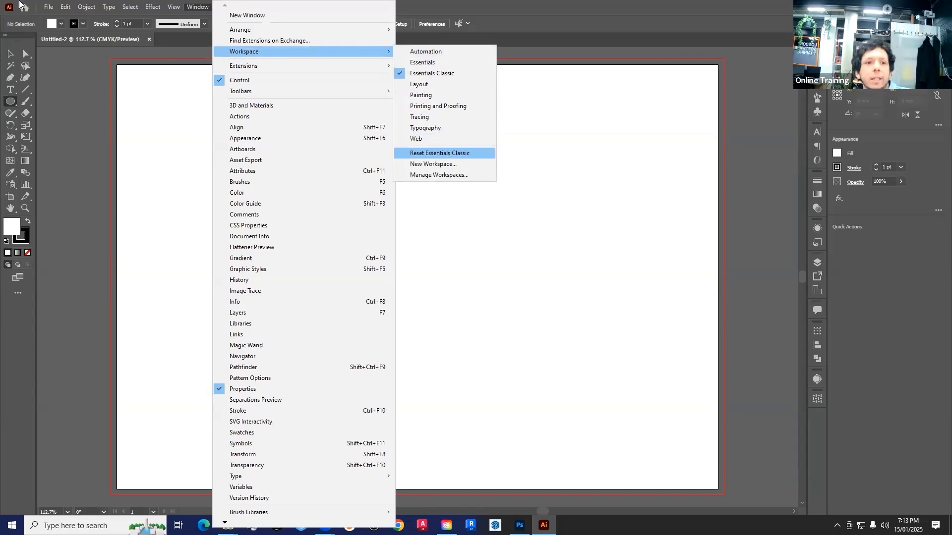
click(195, 3)
click(195, 3)
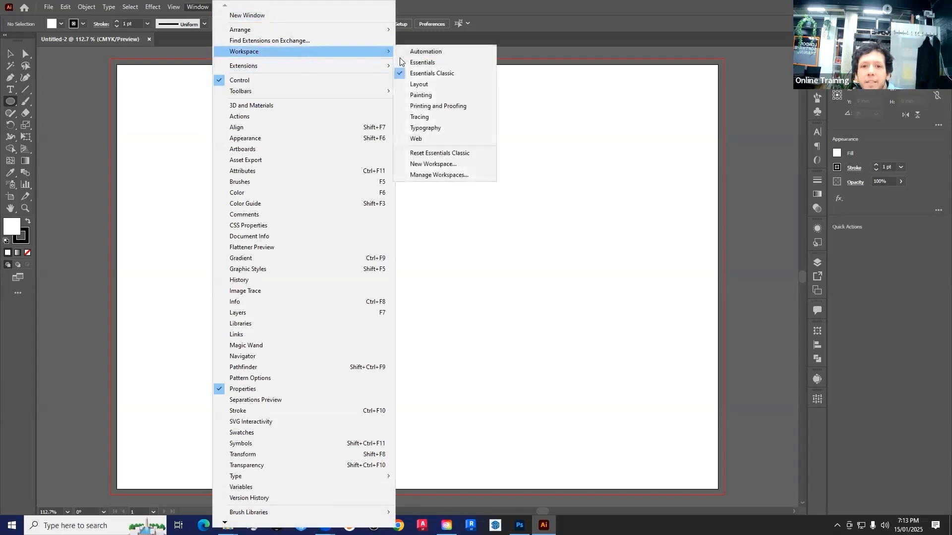
click(443, 153)
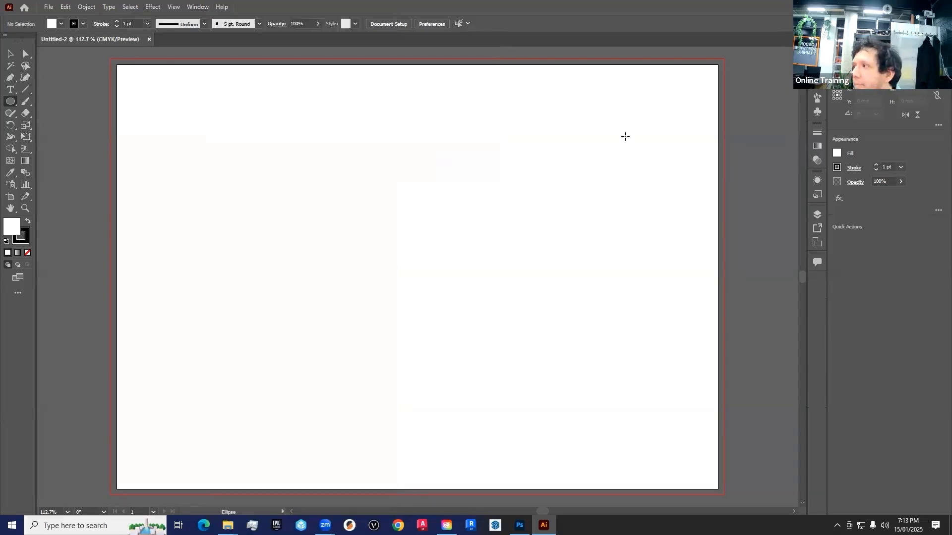
- Hide the Control panel and show it again
click(196, 6)
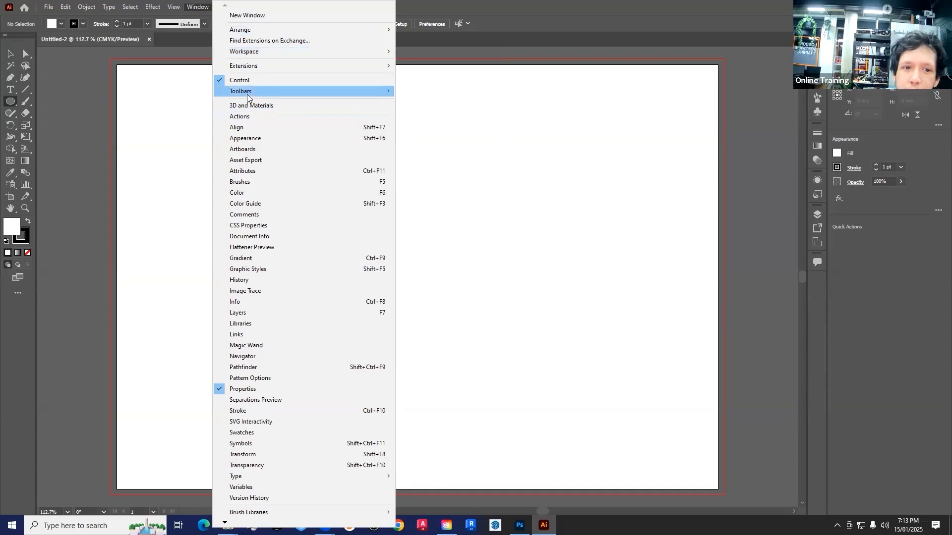
mouse_move(247, 93)
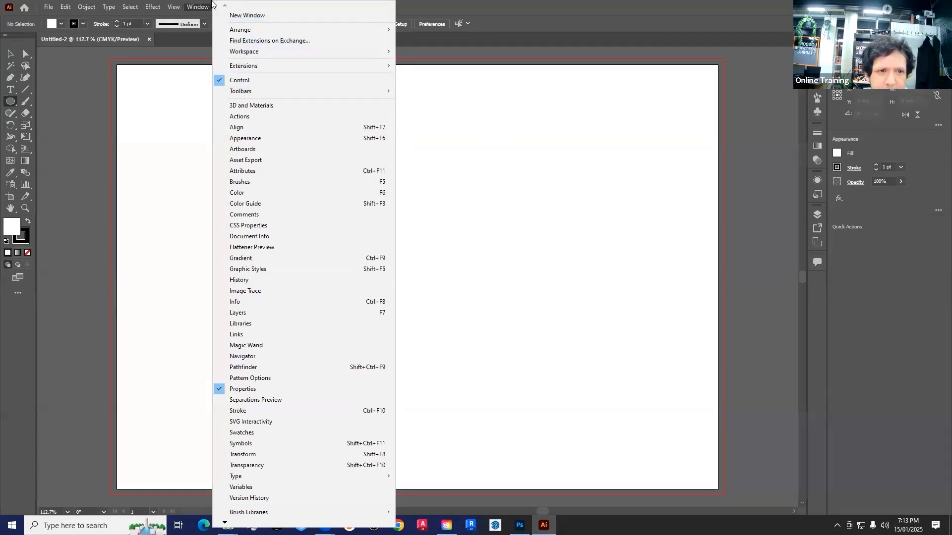
click(236, 80)
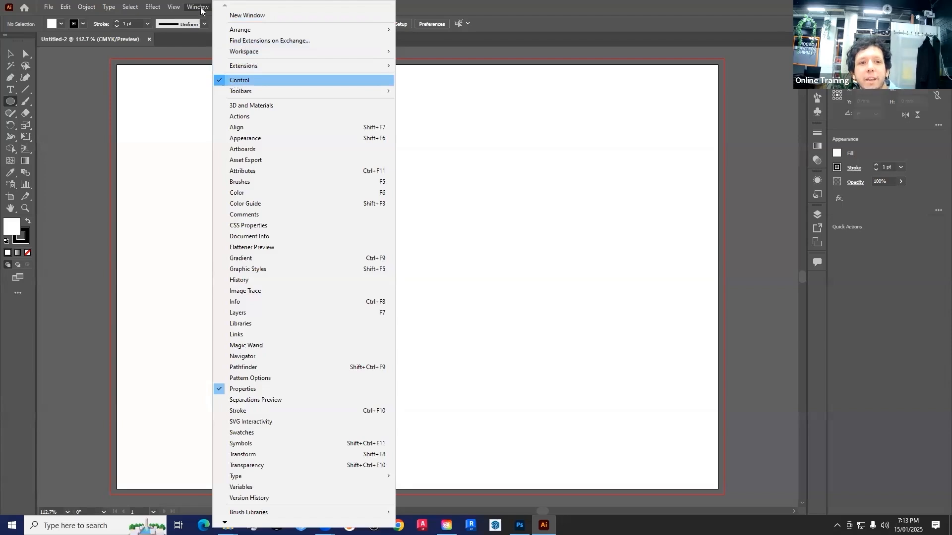
click(198, 7)
click(236, 79)
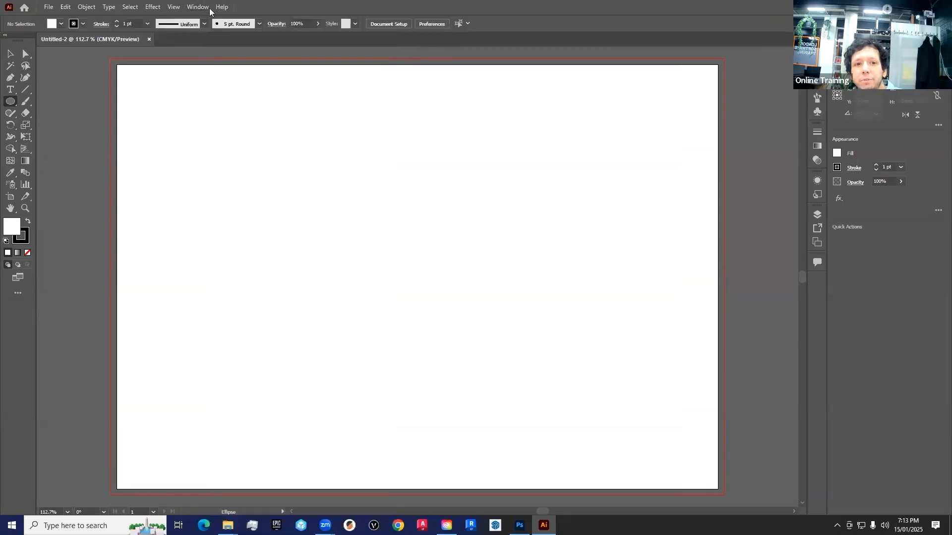
click(197, 7)
click(238, 80)
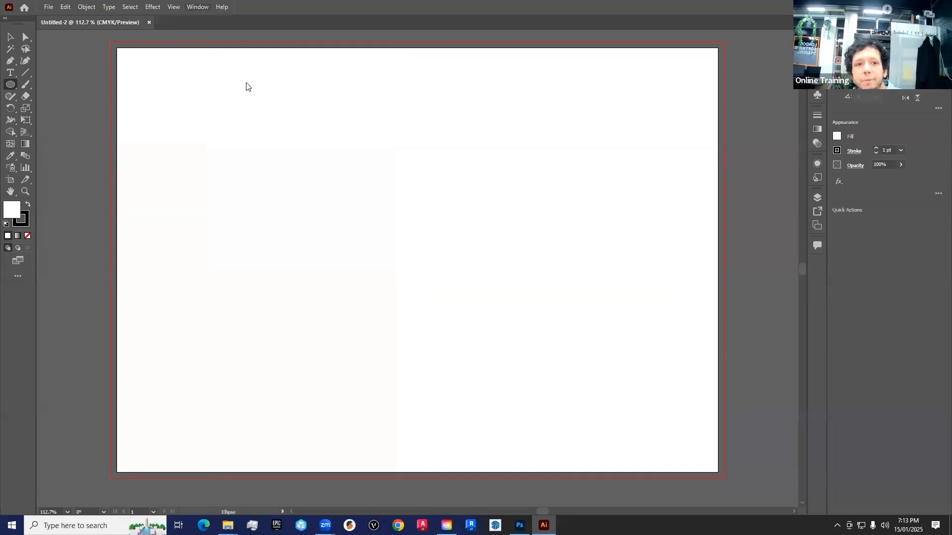
click(200, 6)
click(247, 82)
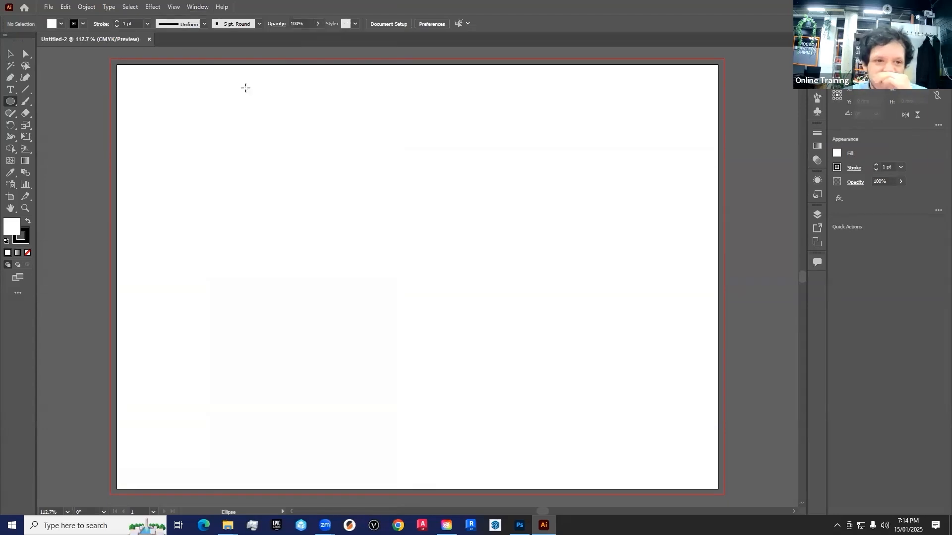
- Draw a rectangle about 49 x 21 mm near the artboard's upper-left corner with the Rectangle tool
click(11, 53)
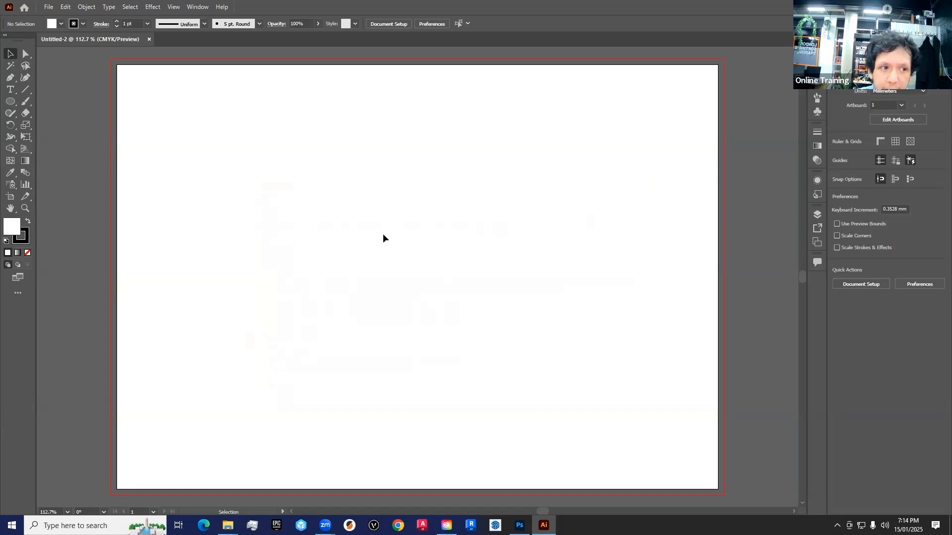
click(12, 105)
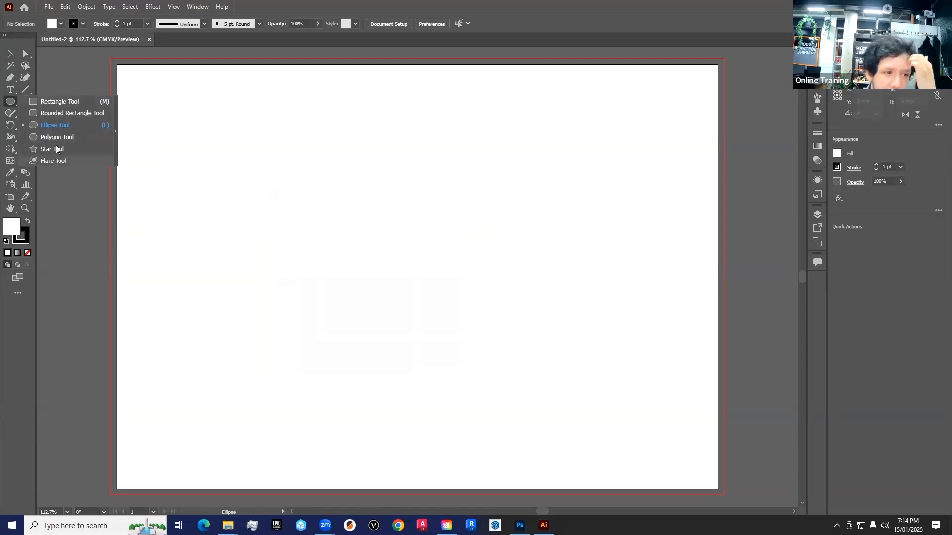
click(62, 102)
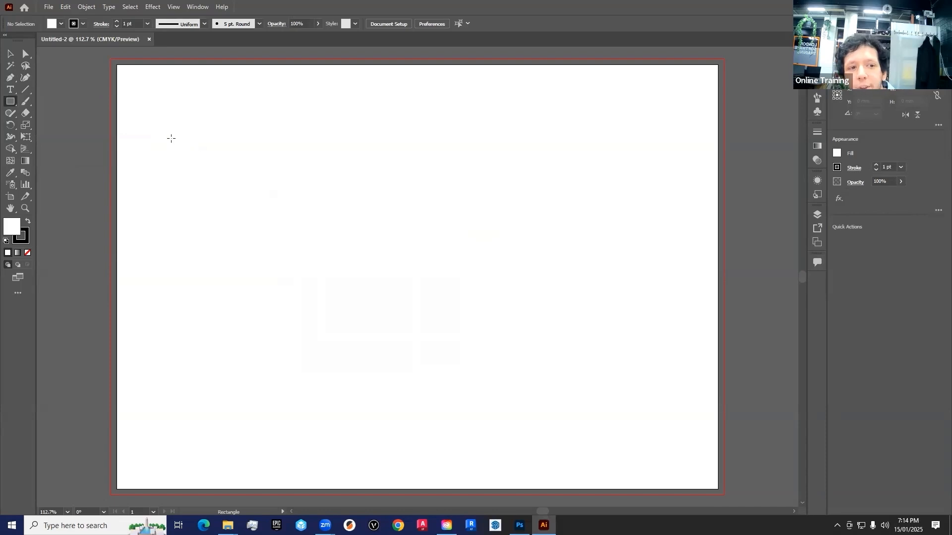
mouse_move(153, 91)
mouse_down()
mouse_move(221, 136)
mouse_move(251, 132)
mouse_up()
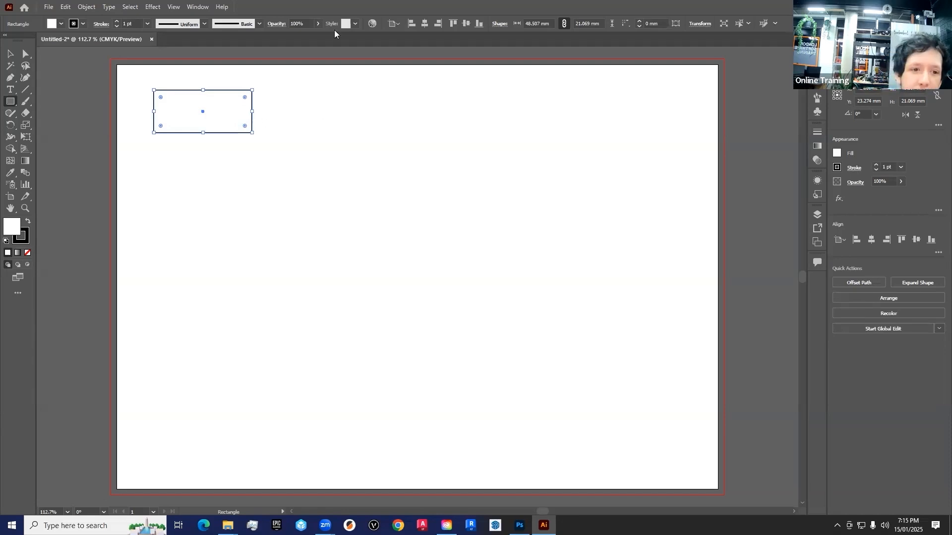
- Resize the rectangle to about 42 mm wide and reposition it slightly lower and closer to the artboard's left edge
drag(254, 133, 298, 137)
mouse_move(301, 223)
mouse_down()
mouse_move(257, 138)
mouse_move(268, 168)
mouse_move(238, 134)
mouse_up()
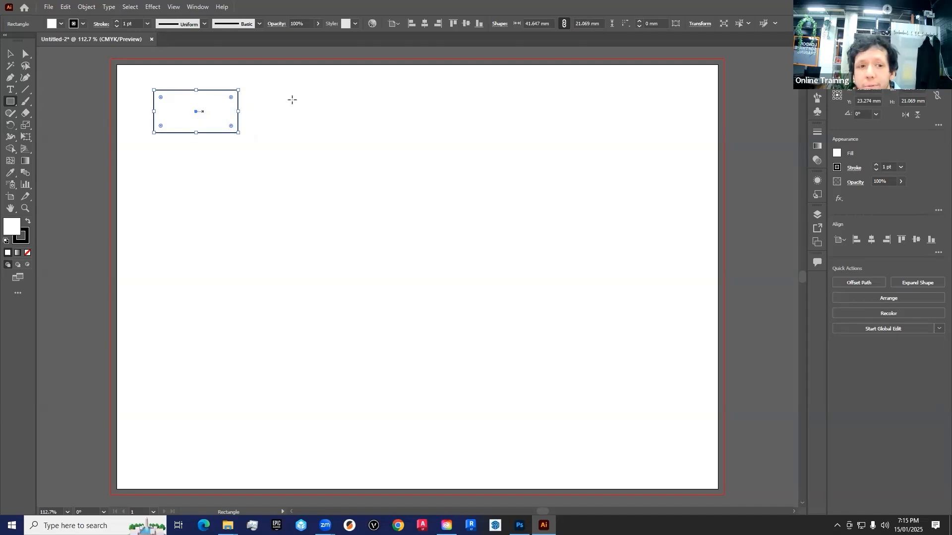
drag(194, 113, 197, 154)
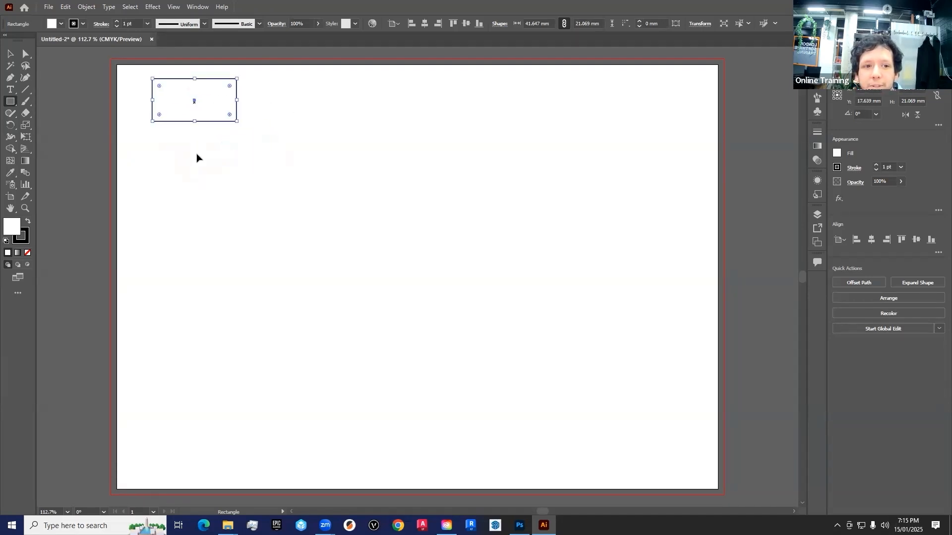
drag(184, 110, 183, 129)
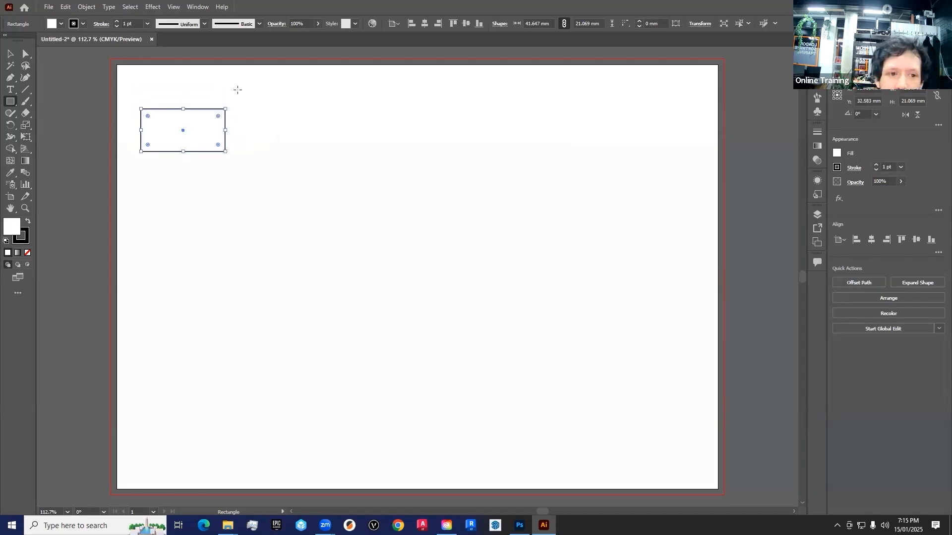
- Draw three more rectangles to the right of the first one: a tall narrow one and two wide ones, the last about 28 x 11 mm
mouse_move(225, 84)
mouse_down()
mouse_move(265, 144)
mouse_move(247, 104)
mouse_move(260, 161)
mouse_up()
key(ctrl+z)
mouse_move(266, 76)
mouse_down()
mouse_move(331, 103)
mouse_move(252, 140)
mouse_up()
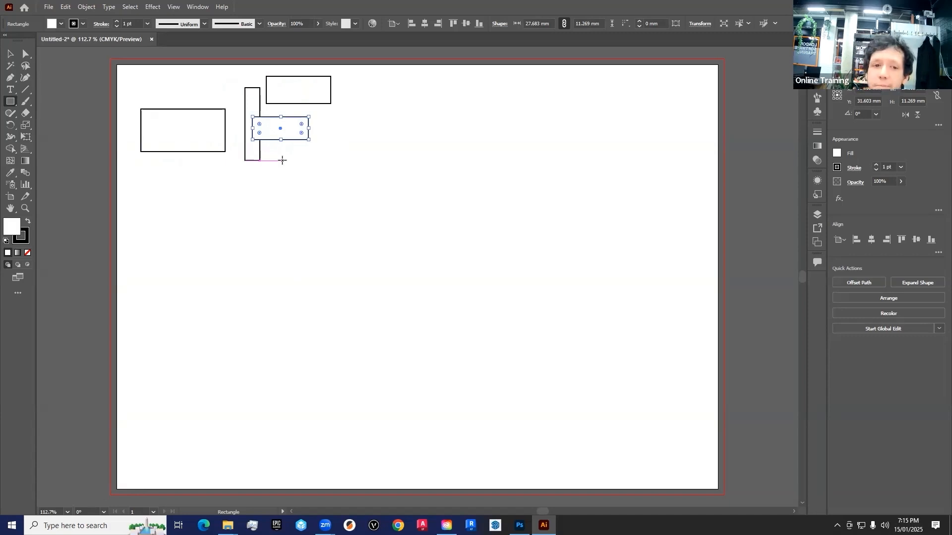
- Draw two squares to the right of the existing rectangles, about 23 mm and 19 mm wide
drag(298, 176, 344, 130)
drag(342, 76, 381, 115)
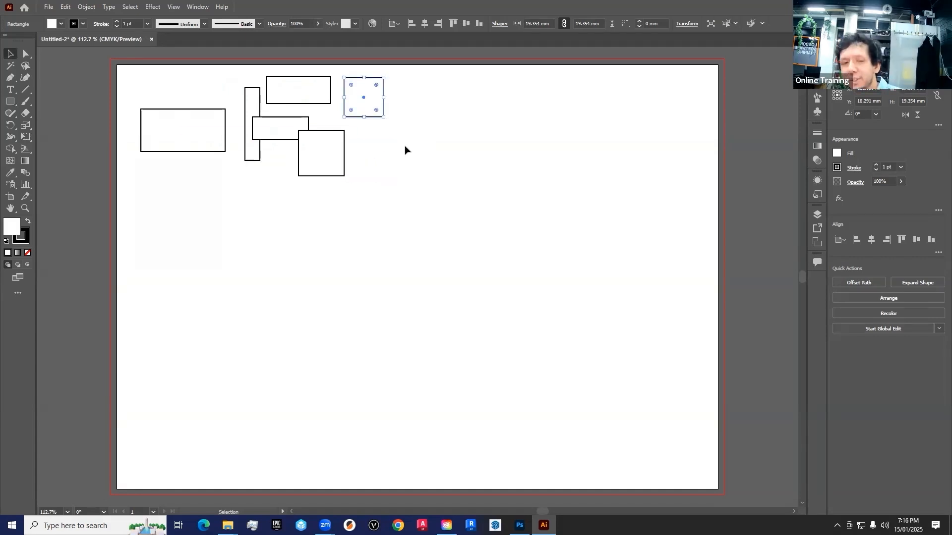
- Move the larger square away from the overlapping shapes to just below the first large rectangle
drag(334, 156, 315, 148)
click(367, 191)
key(ctrl+z)
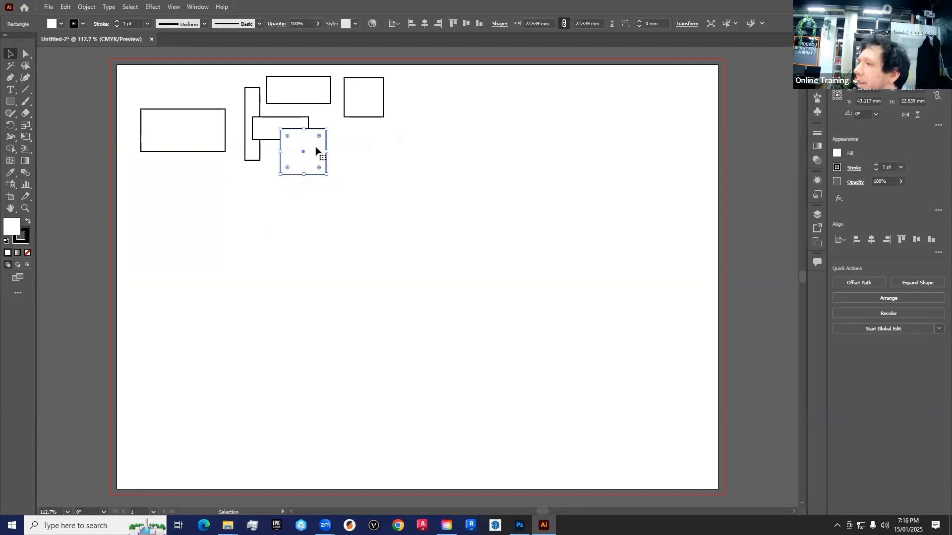
click(321, 251)
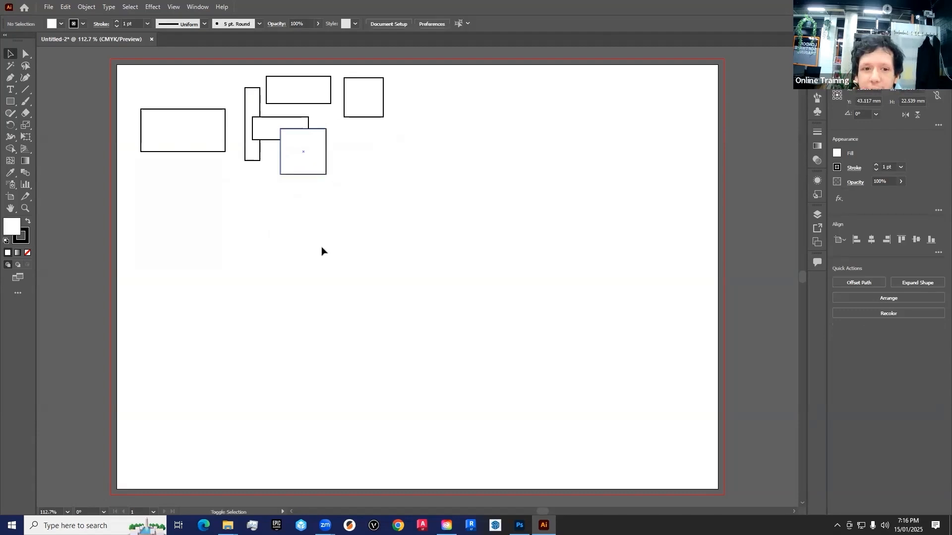
drag(320, 195, 202, 191)
click(210, 268)
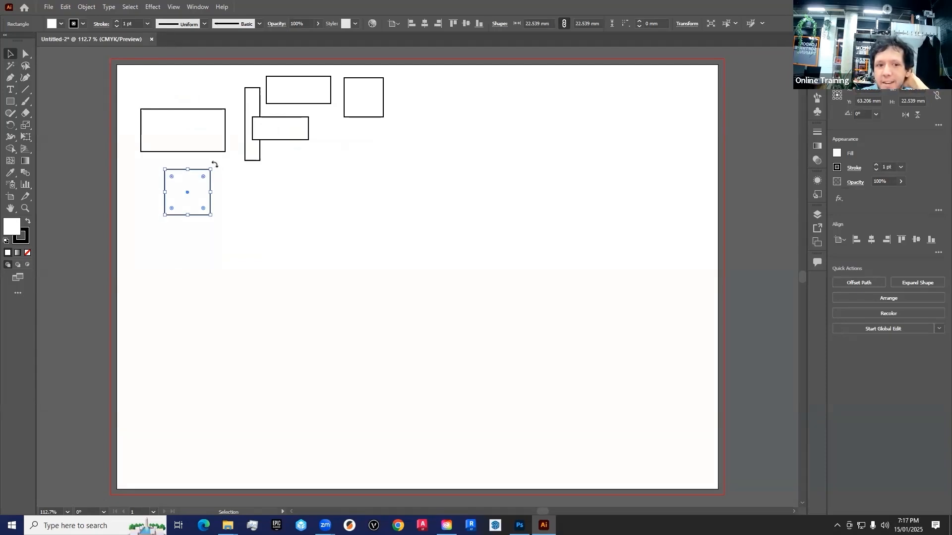
- Rotate the first large rectangle upright near the artboard's upper-left corner and move the larger square slightly lower
drag(217, 169, 222, 192)
click(213, 128)
drag(226, 104, 168, 87)
drag(192, 130, 160, 117)
drag(213, 206, 230, 223)
- Rotate the tall narrow rectangle to horizontal and move it and the two wide rectangles closer to the upright rectangle
click(241, 114)
drag(243, 83, 191, 94)
drag(289, 91, 185, 136)
drag(289, 131, 261, 141)
- Move the smaller square closer to the other rectangles and enlarge it to about 44 x 33 mm
click(399, 104)
click(372, 99)
drag(367, 96, 267, 97)
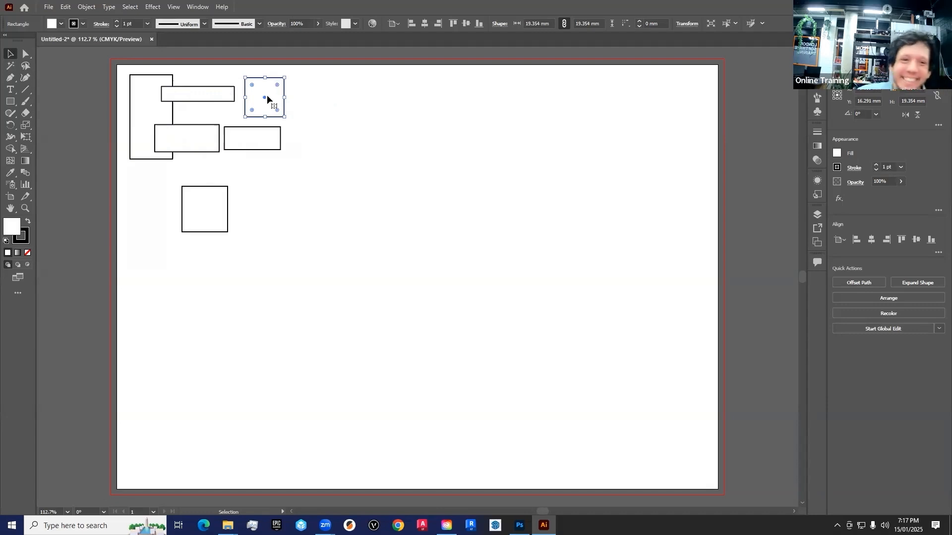
drag(285, 117, 336, 164)
drag(317, 126, 371, 124)
drag(379, 170, 320, 139)
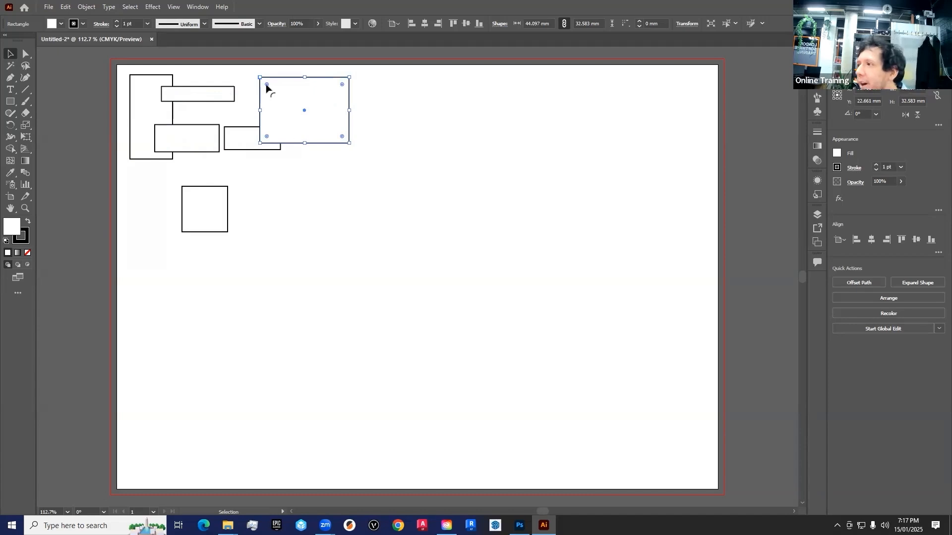
- Round the enlarged rectangle's corners individually, most strongly at its lower left, keeping the upper left sharp, and move it slightly down and left
drag(266, 86, 251, 149)
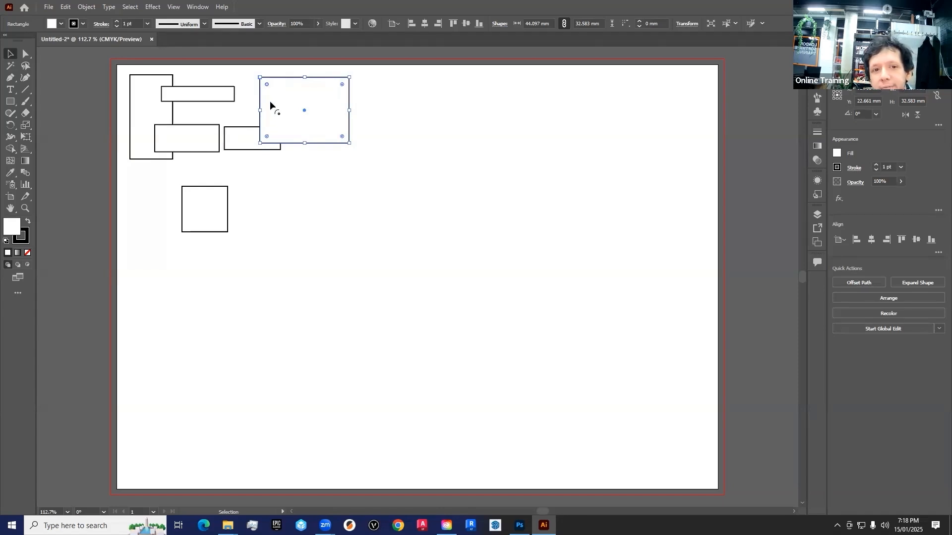
mouse_move(266, 82)
mouse_down()
mouse_move(304, 125)
mouse_move(259, 81)
mouse_up()
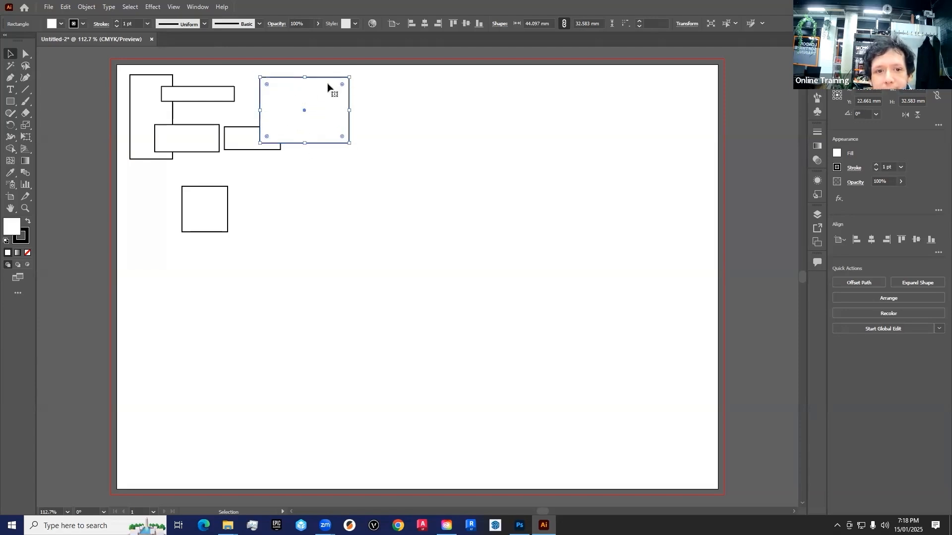
drag(339, 91, 320, 106)
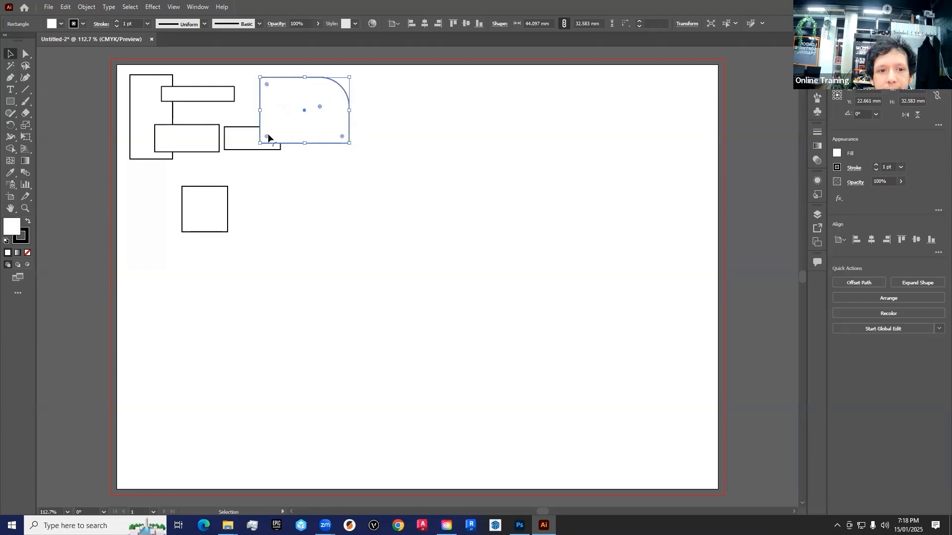
drag(267, 137, 331, 92)
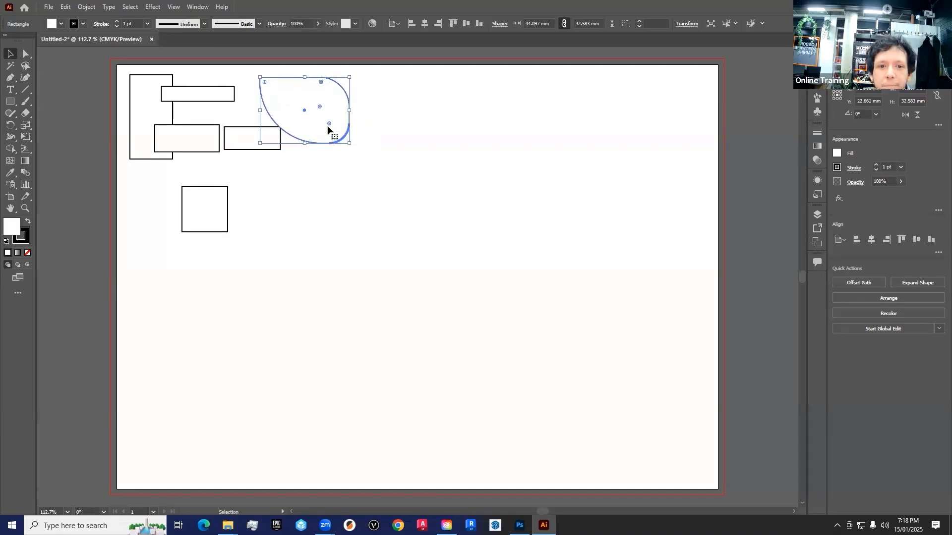
drag(335, 126, 329, 121)
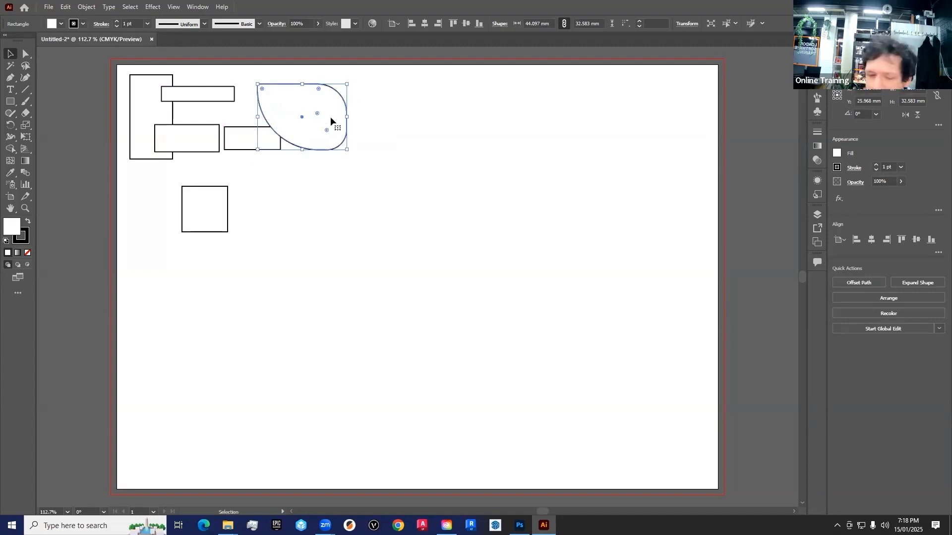
drag(330, 117, 328, 119)
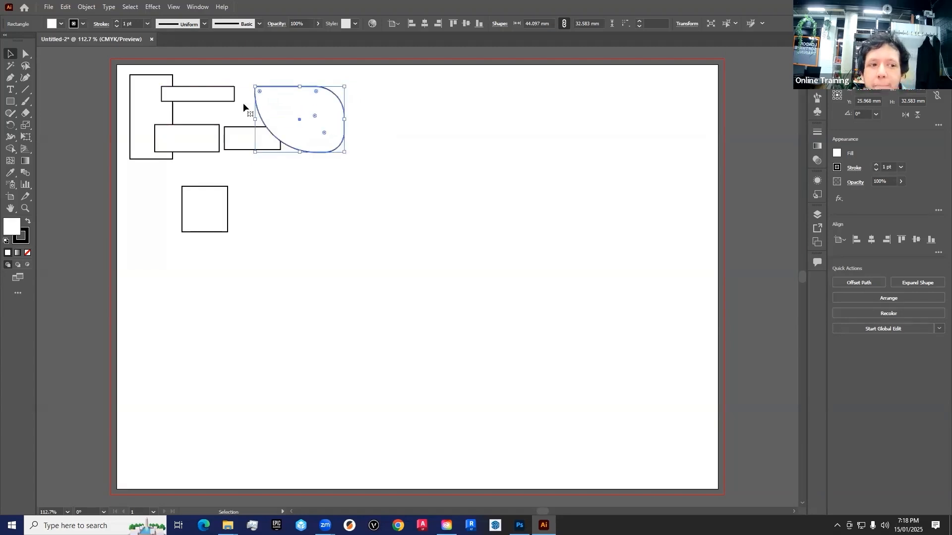
- Detach the shape tool group as a floating palette and place it over the artboard's upper-left corner
click(11, 103)
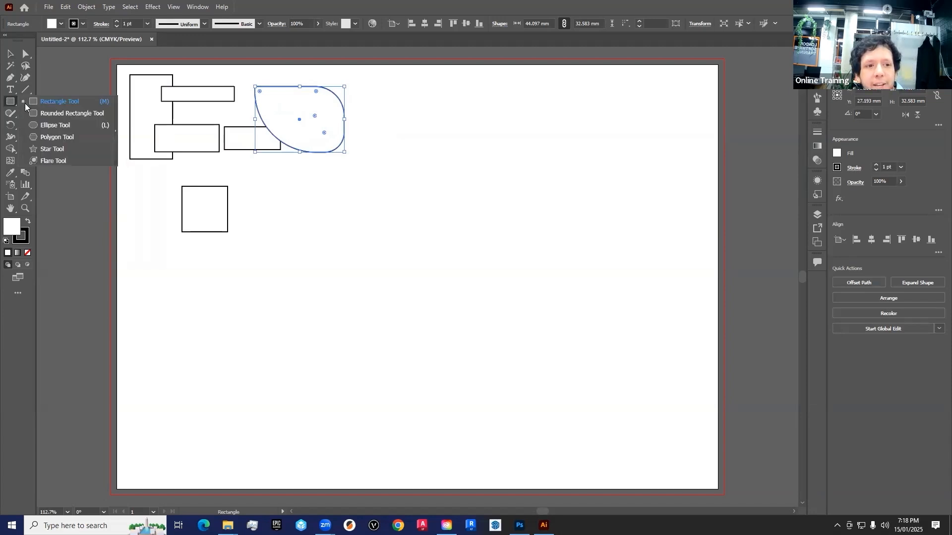
click(116, 120)
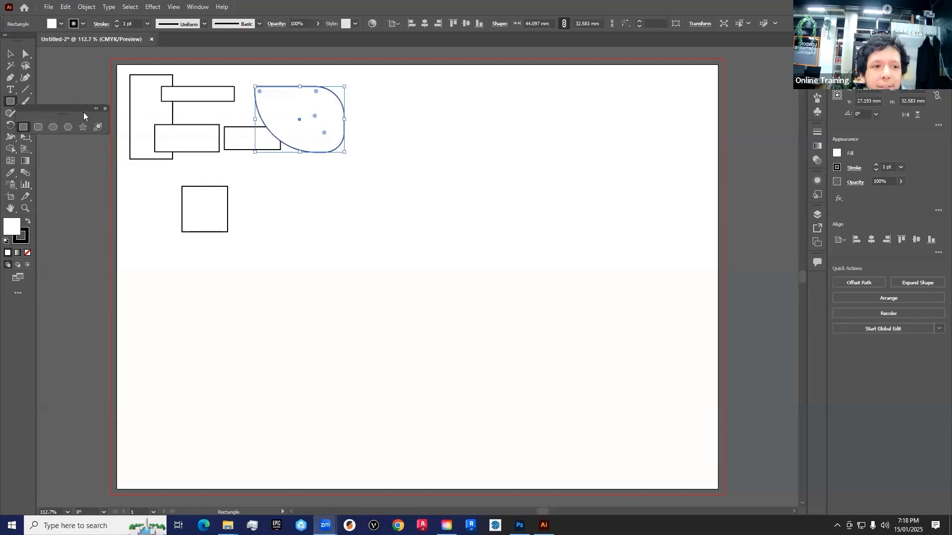
drag(67, 108, 93, 55)
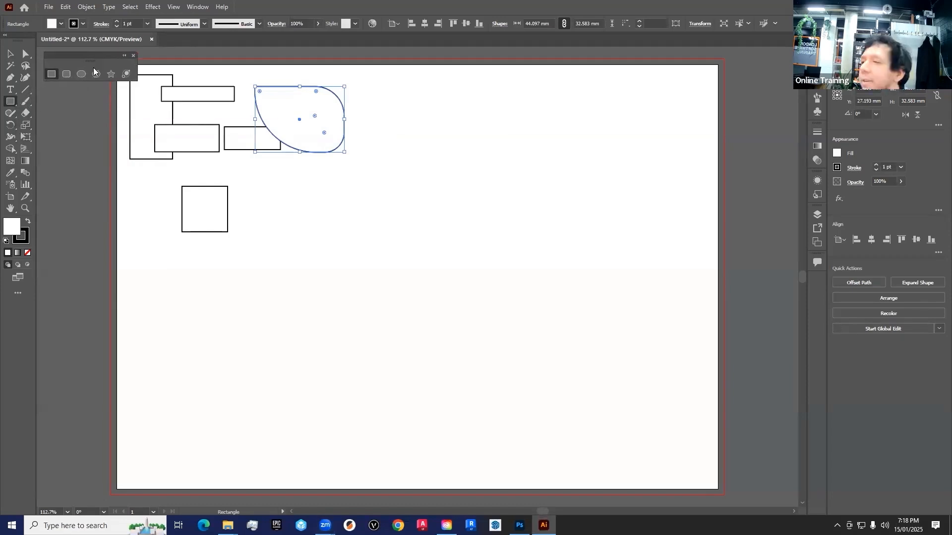
- Draw five rounded rectangles of different proportions, the first about 26 x 43 mm and the last about 22 x 26 mm
click(65, 78)
drag(364, 82, 415, 169)
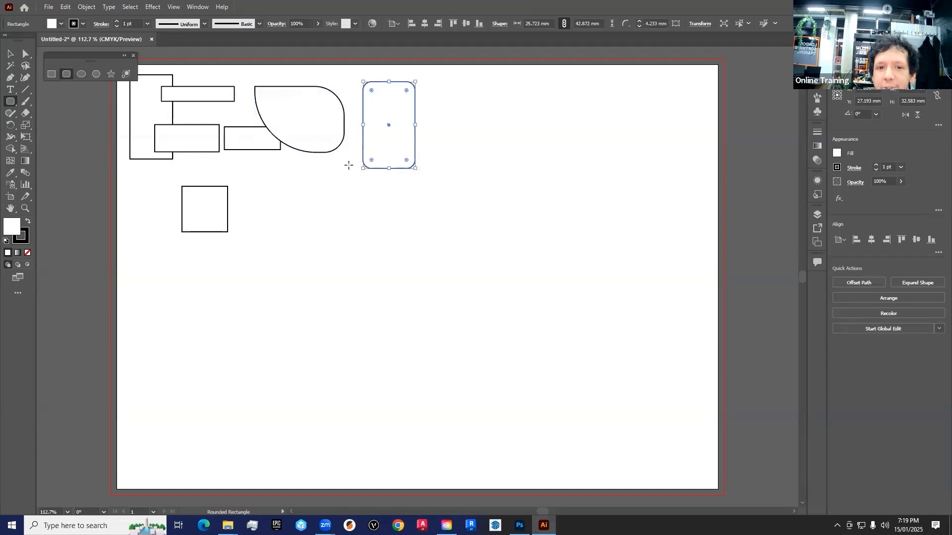
drag(344, 166, 276, 197)
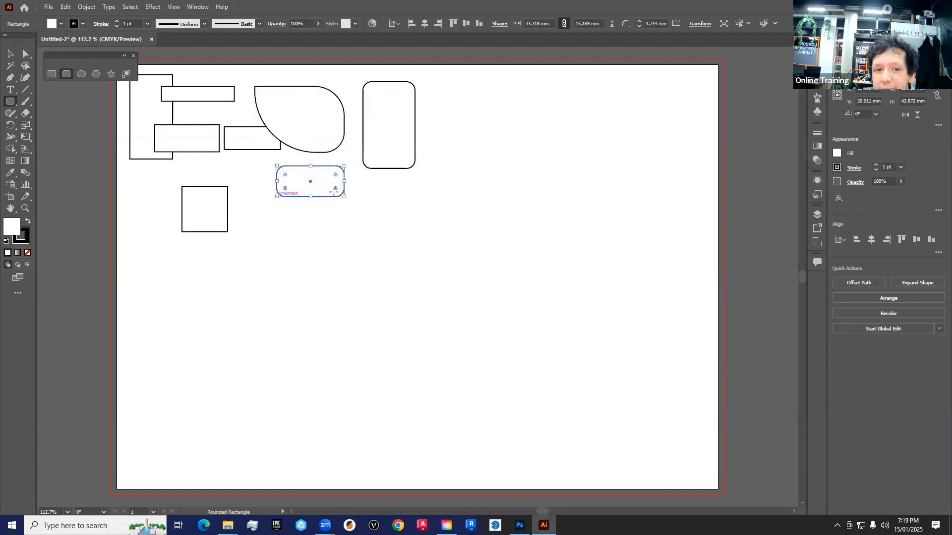
mouse_move(377, 181)
mouse_down()
mouse_move(320, 224)
mouse_move(308, 181)
mouse_move(397, 255)
mouse_up()
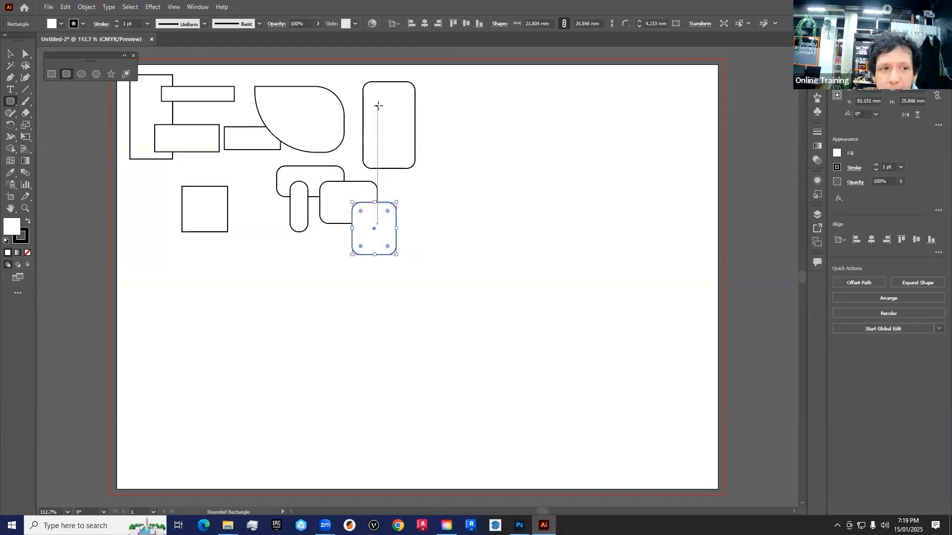
- Draw four ellipses of varied proportions around the tall rounded rectangle, the smallest about 8 x 18 mm
click(81, 74)
mouse_move(467, 94)
mouse_down()
mouse_move(385, 126)
mouse_move(437, 145)
mouse_move(410, 133)
mouse_move(406, 186)
mouse_move(438, 255)
mouse_up()
mouse_move(441, 104)
mouse_down()
mouse_move(493, 148)
mouse_move(458, 142)
mouse_up()
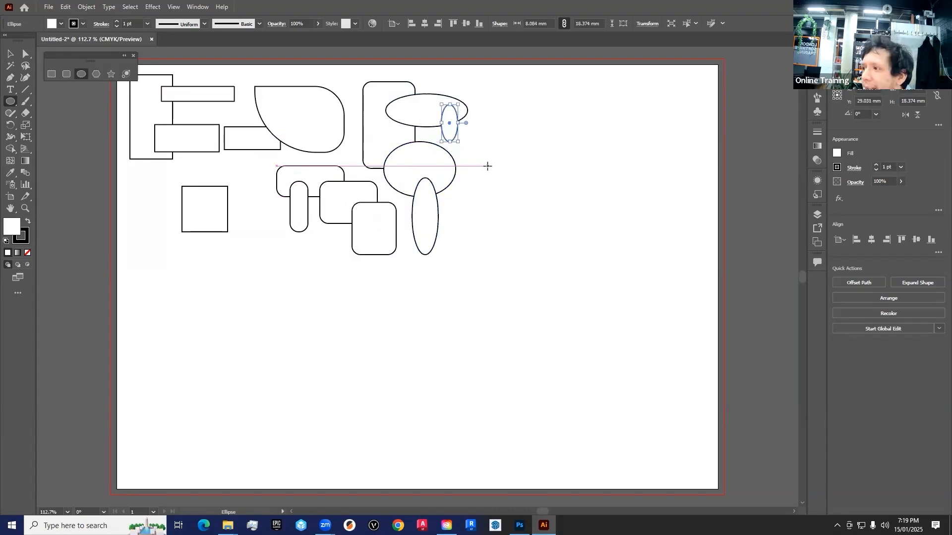
- Draw five perfect circles to the right of the ellipses, including ones about 16, 27 and 12 mm in diameter
drag(471, 87, 535, 149)
drag(467, 162, 500, 195)
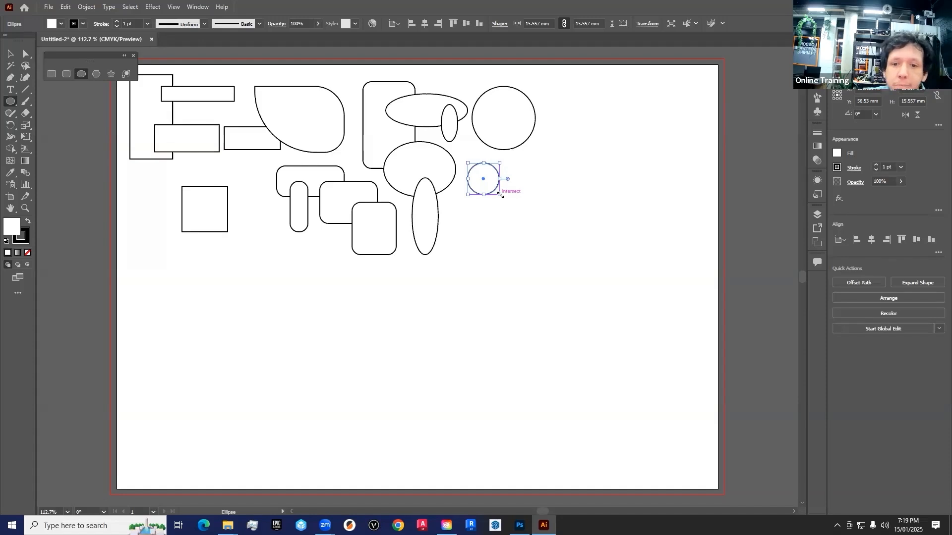
drag(543, 81, 511, 114)
mouse_move(456, 207)
mouse_down()
mouse_move(489, 259)
mouse_move(511, 261)
mouse_up()
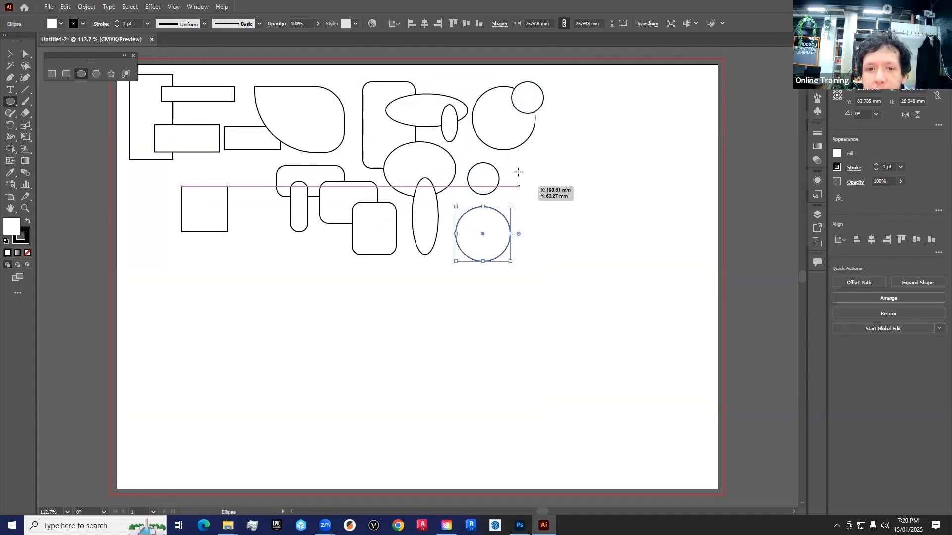
mouse_move(535, 177)
mouse_down()
mouse_move(489, 226)
mouse_move(511, 202)
mouse_up()
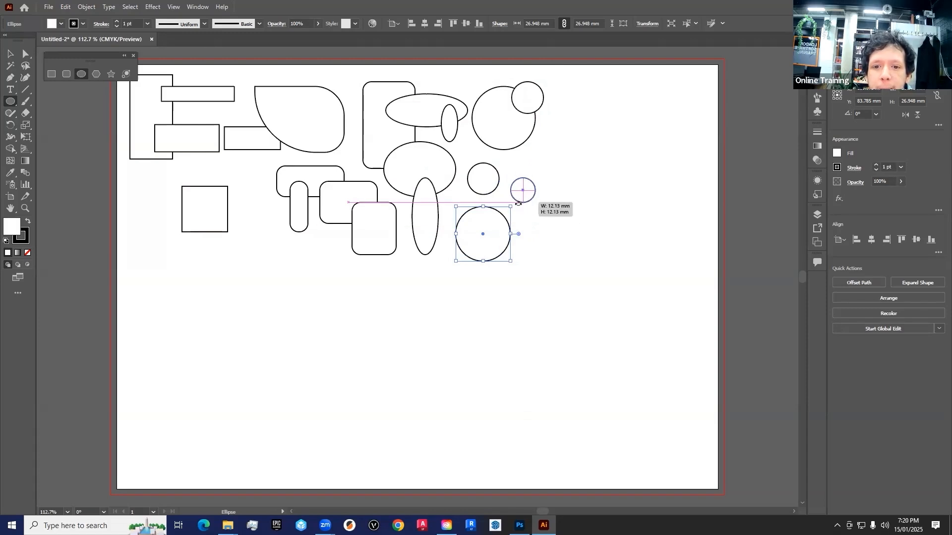
- Draw three upright hexagons to the right of the circles with the Polygon tool, the last about 21 x 18 mm
click(95, 74)
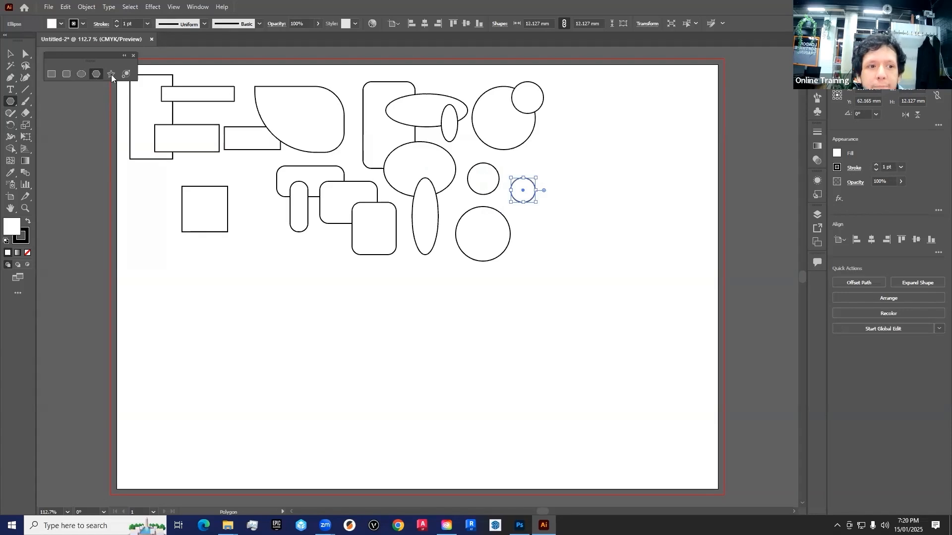
drag(586, 105, 612, 106)
drag(568, 163, 594, 182)
drag(572, 213, 594, 214)
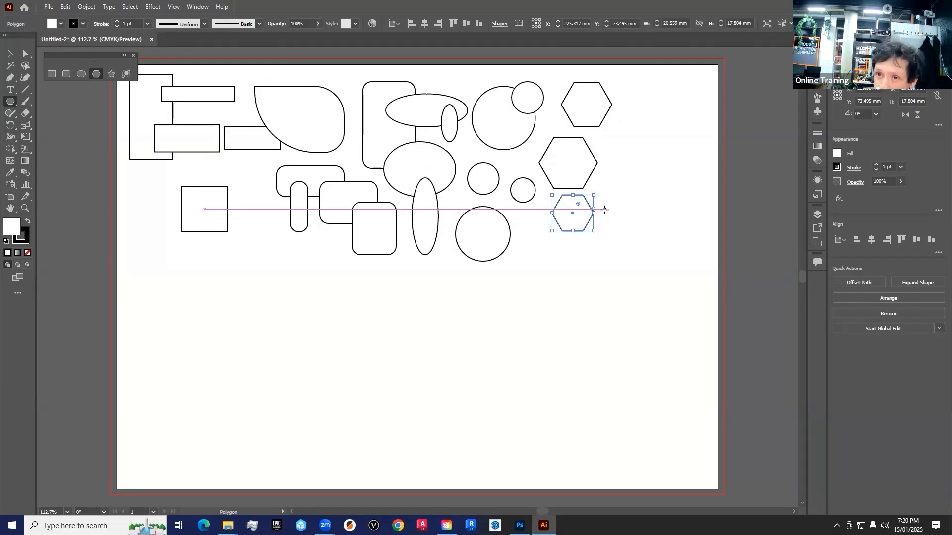
- Try varying a new polygon's side count from nearly circular to a triangle while drawing it, and undo the shape
drag(654, 138, 652, 98)
key(Down)
key(Down)
key(Down)
key(Up)
key(Up)
key(Up)
key(Up)
key(Up)
key(Down)
key(Down)
key(Down)
key(Down)
key(Up)
key(Up)
key(Up)
key(Up)
key(Down)
key(Down)
key(Down)
key(Down)
key(Down)
key(Up)
key(Up)
key(Up)
key(Up)
key(Up)
key(Down)
key(Down)
key(Down)
key(Down)
key(Down)
key(Up)
key(Up)
key(Up)
key(Up)
key(Up)
key(Up)
key(Up)
key(Up)
key(Up)
key(Up)
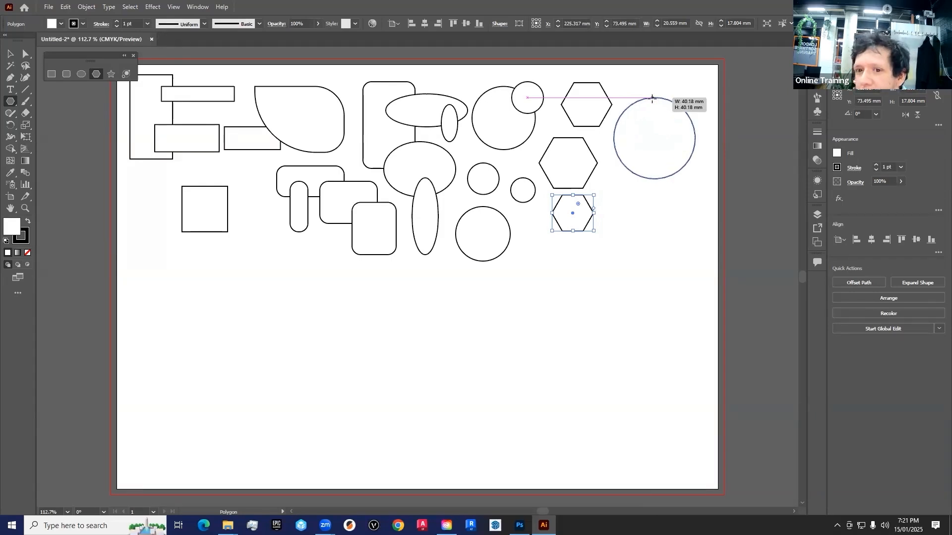
key(Down)
key(Down)
key(Down)
key(Down)
mouse_move(652, 98)
mouse_down()
mouse_move(664, 111)
mouse_move(672, 104)
mouse_move(664, 125)
mouse_move(665, 106)
mouse_up()
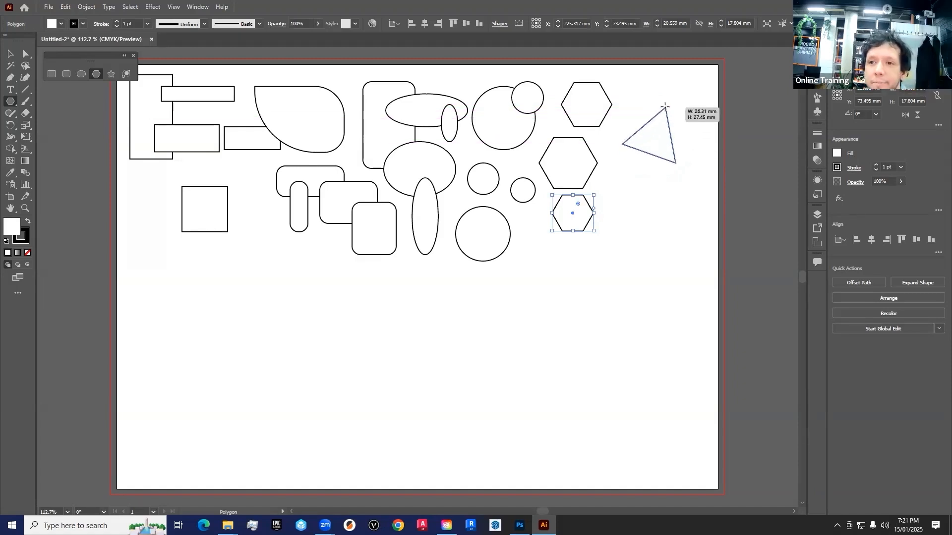
drag(665, 106, 666, 106)
key(ctrl+z)
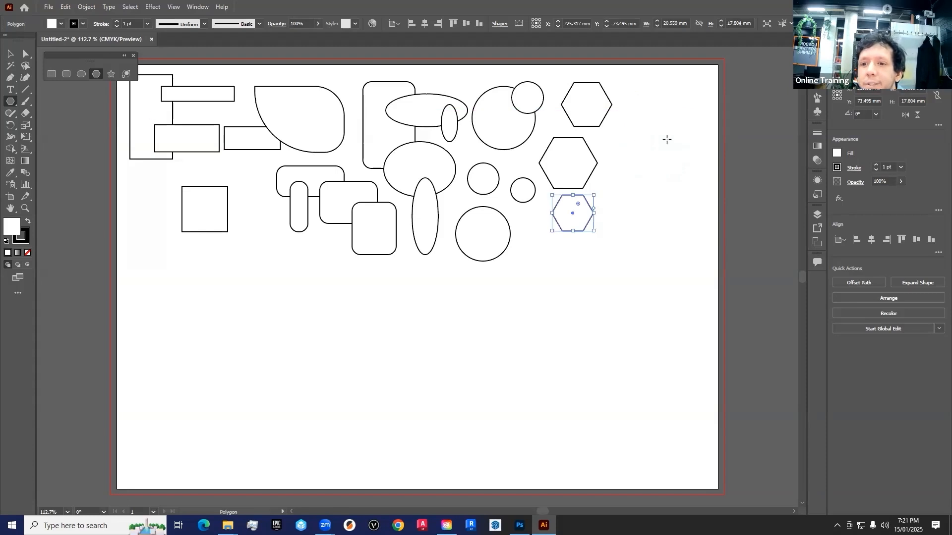
- Draw a nine-sided polygon about 37 x 36 mm to the right of the hexagons
drag(652, 143, 678, 119)
key(Up)
key(Up)
key(Up)
key(Up)
key(Up)
key(Up)
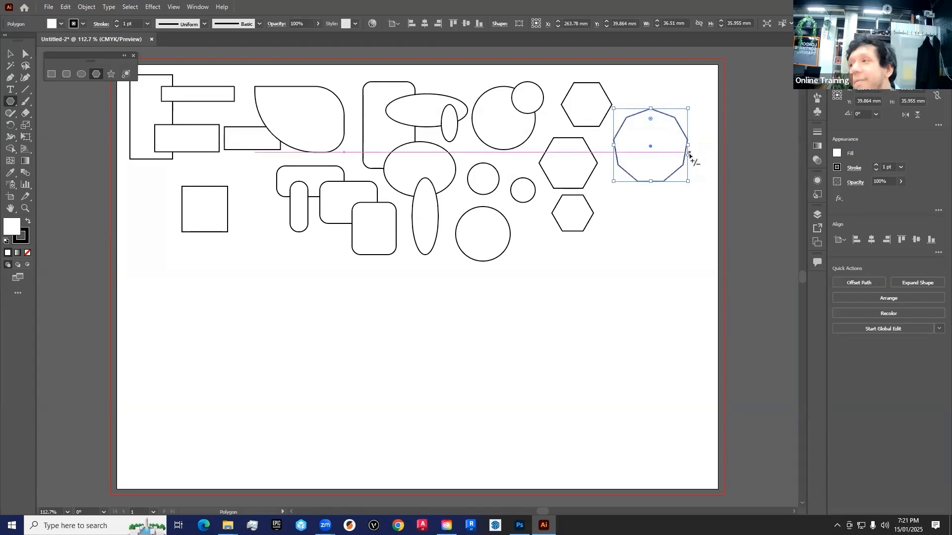
- Try 11 and 7 sides on the nine-sided polygon and return it to 9 sides
drag(688, 156, 694, 177)
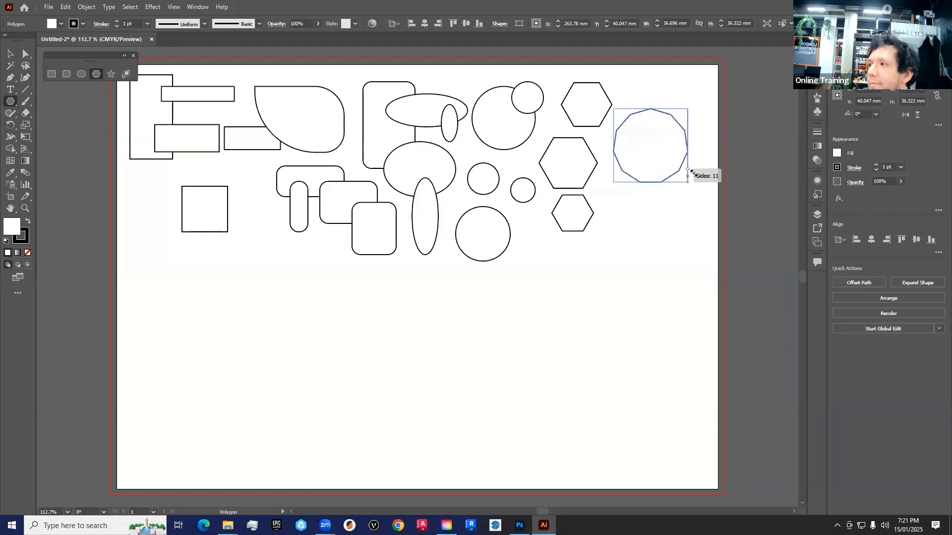
drag(689, 174, 690, 174)
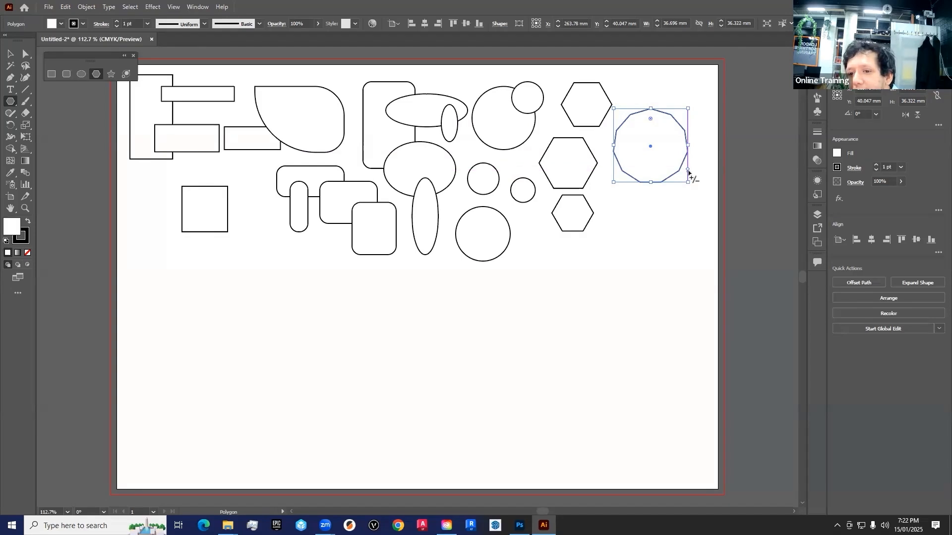
drag(689, 172, 687, 144)
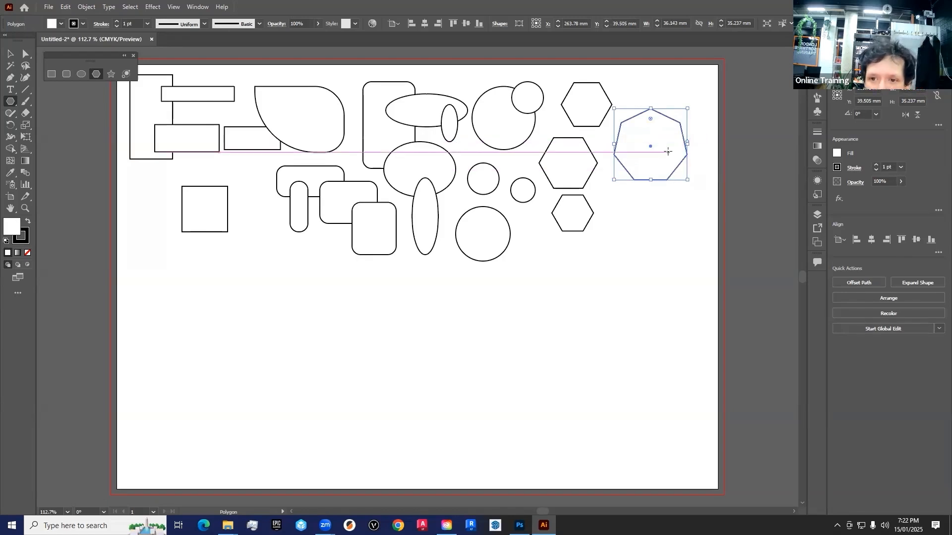
mouse_move(686, 143)
mouse_down()
mouse_move(687, 155)
mouse_move(686, 135)
mouse_up()
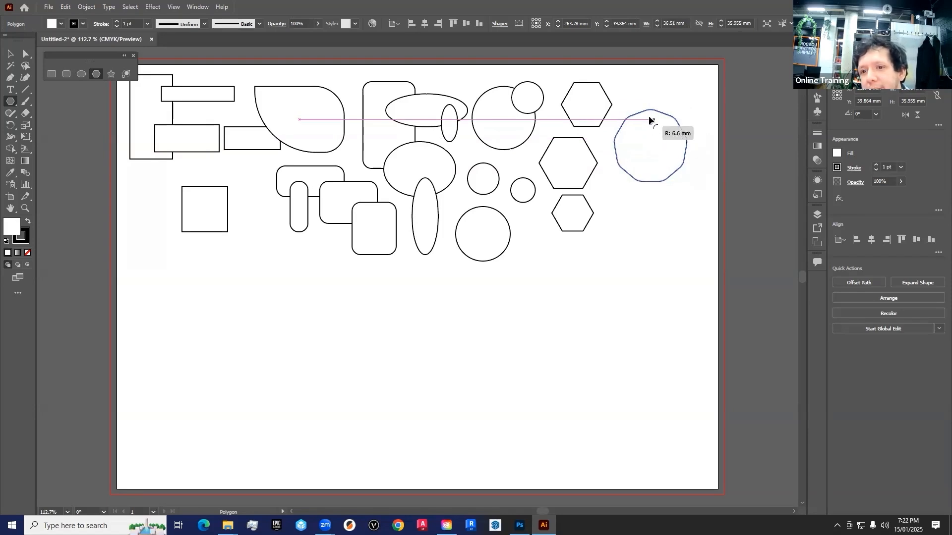
- Slightly round the nine-sided polygon's corners and move it up and to the right
mouse_move(654, 117)
mouse_down()
mouse_move(650, 127)
mouse_move(651, 117)
mouse_up()
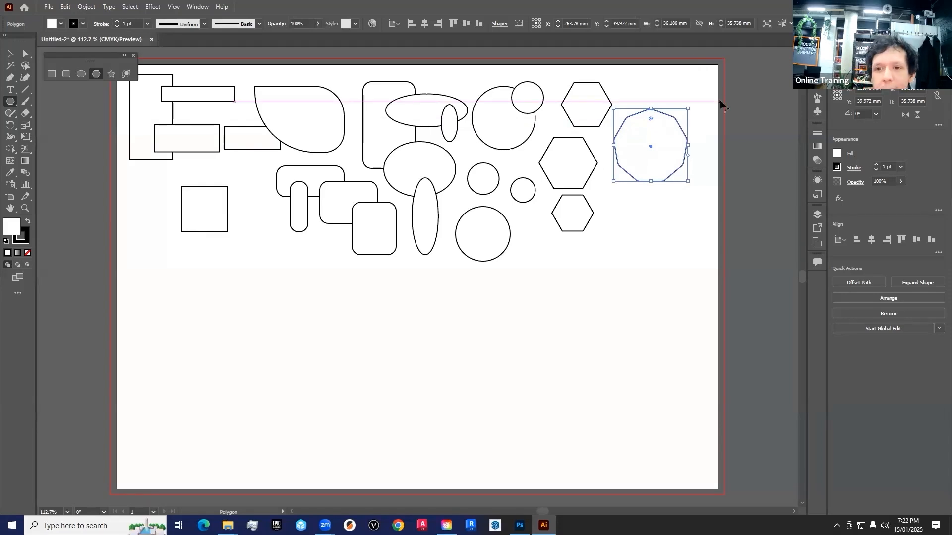
mouse_move(650, 146)
mouse_down()
mouse_move(653, 170)
mouse_move(658, 138)
mouse_up()
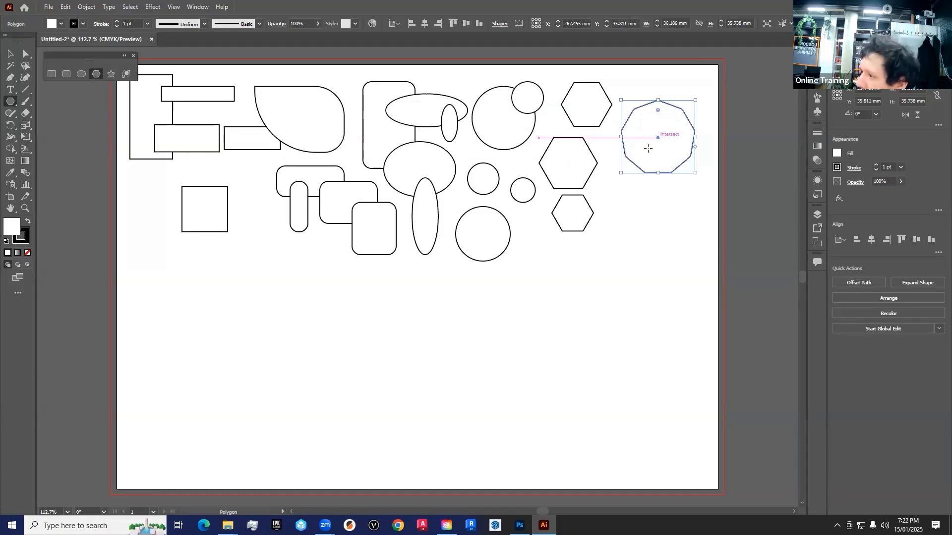
- Draw two five-pointed stars below the rectangles with the Star tool, a larger tilted one and a smaller upright one
click(110, 73)
drag(201, 310, 239, 319)
drag(292, 301, 311, 331)
- Draw two many-pointed starbursts, one below the tilted star and one about 40 mm wide beside the upright star, adjusting the number of points
drag(219, 396, 280, 371)
key(Up)
key(Up)
drag(266, 375, 262, 386)
key(Up)
key(Up)
key(Up)
key(Up)
key(Down)
key(Down)
key(Down)
key(Down)
key(Down)
key(Down)
key(Down)
key(Down)
key(Down)
key(Down)
key(Down)
key(Down)
key(Down)
key(Up)
key(Up)
key(Up)
key(Up)
key(Up)
key(Up)
key(Up)
key(Up)
key(Up)
key(Up)
key(Up)
key(Up)
key(Up)
key(Up)
key(Up)
key(Up)
key(Up)
key(Up)
key(Up)
key(Up)
key(Up)
key(Up)
key(Up)
key(Up)
key(Up)
drag(373, 301, 406, 324)
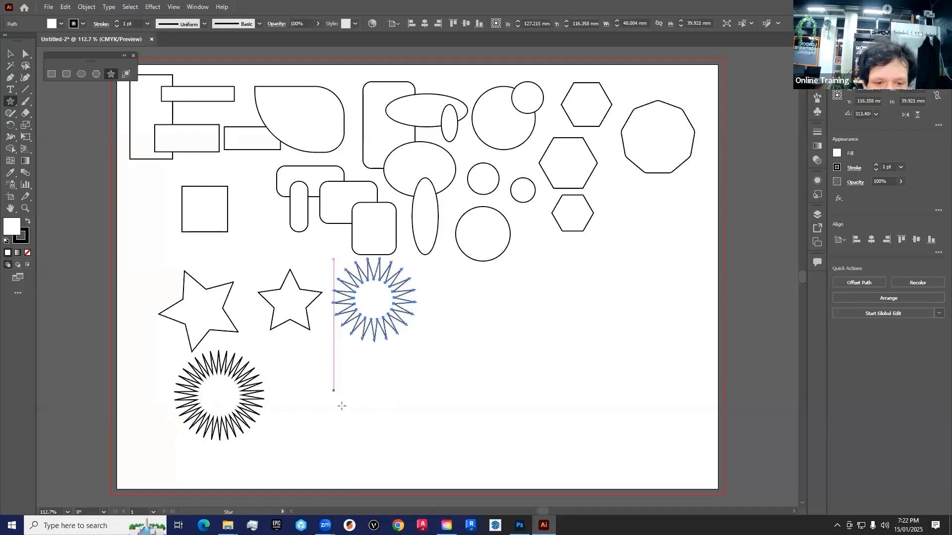
- Draw three more stars: a small starburst below the upright star, a large long-spiked one, and a shallow-pointed one about 59 mm wide
drag(336, 406, 361, 372)
key(ctrl+z)
key(Down)
key(Down)
key(Down)
key(Down)
key(Down)
key(Down)
key(Down)
key(Down)
key(Down)
drag(475, 329, 602, 216)
drag(510, 301, 686, 222)
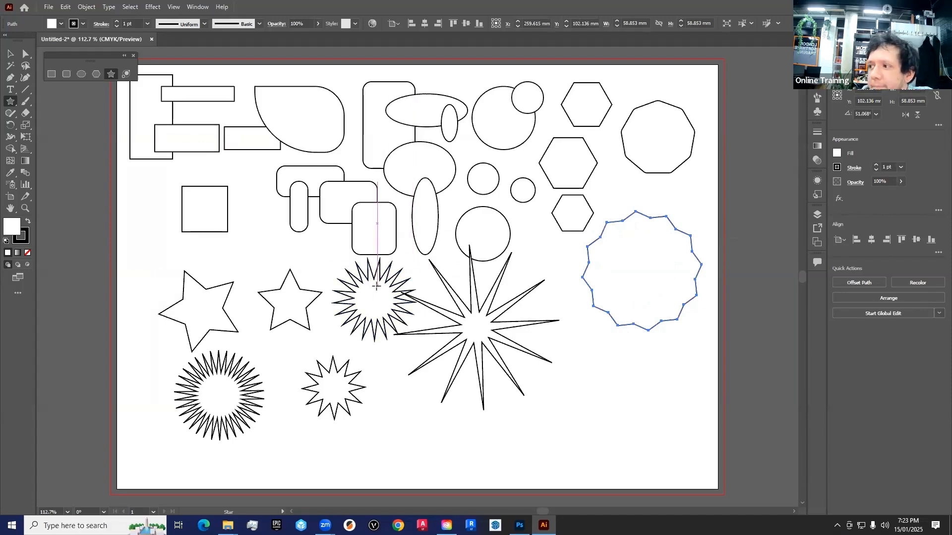
- Try the Flare tool by drawing a flare about 312 mm wide below the shallow-pointed star, and delete it
click(10, 103)
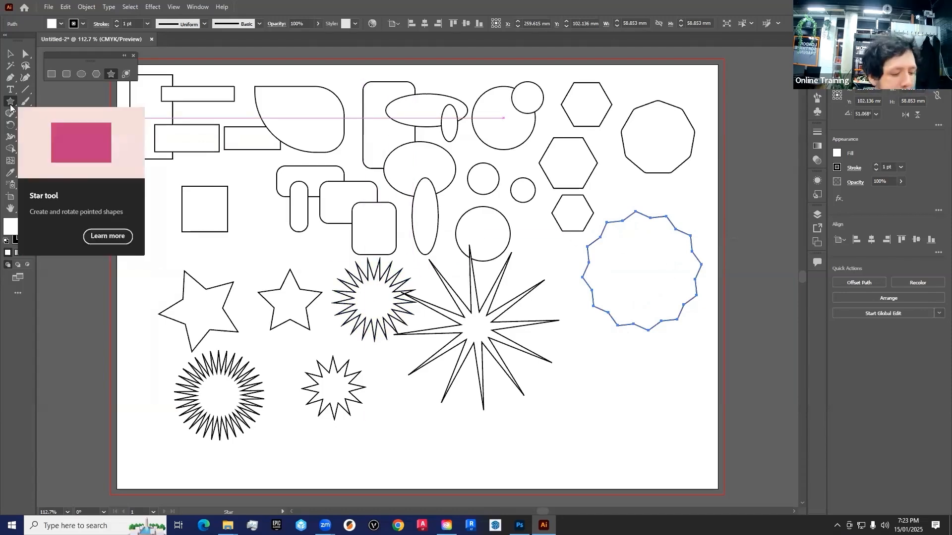
click(126, 74)
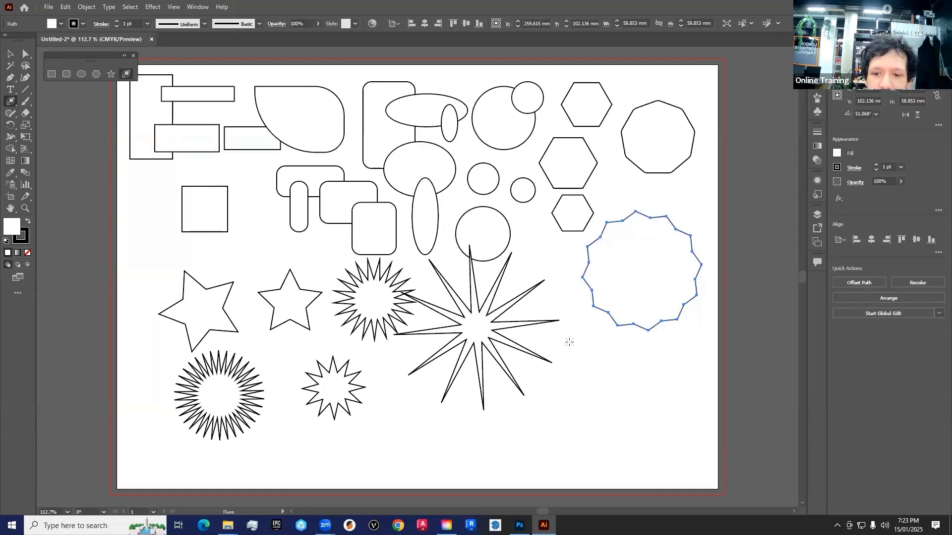
drag(551, 342, 622, 307)
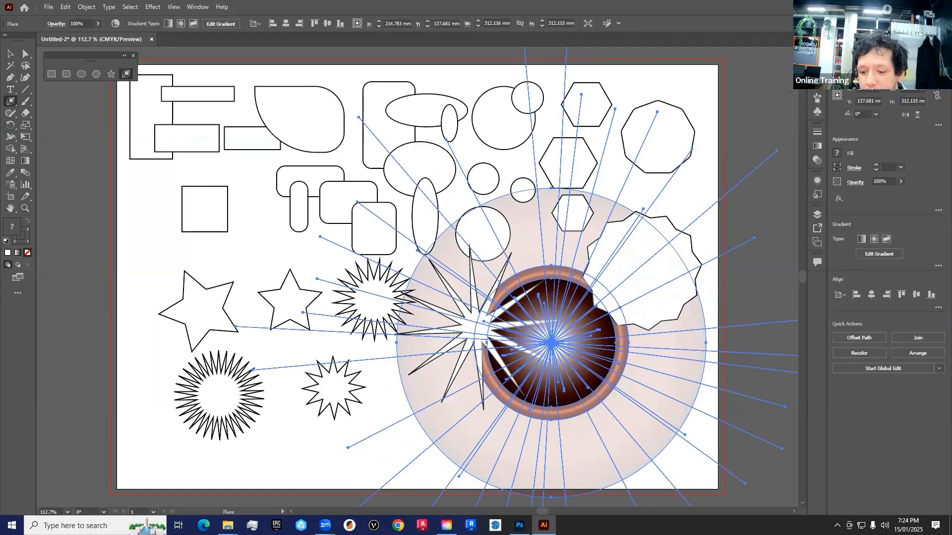
key(Delete)
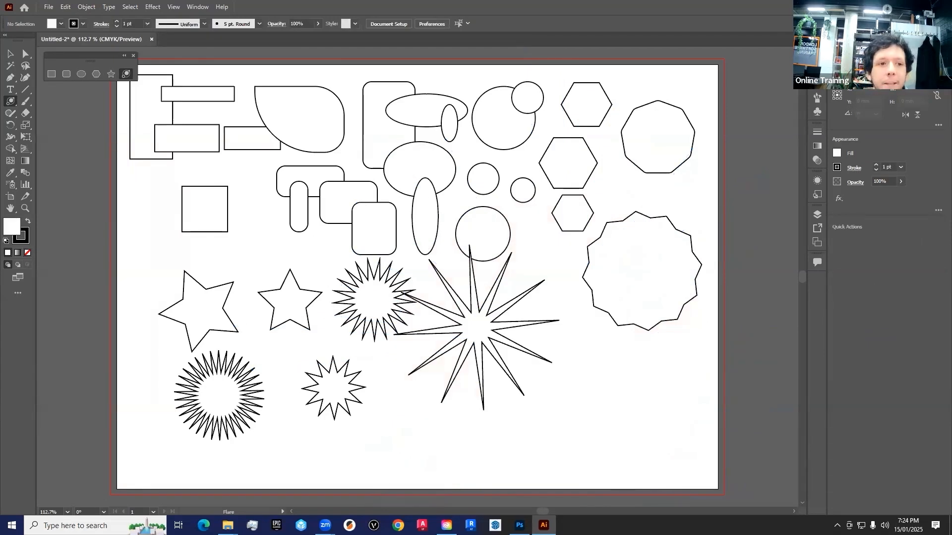
- Move the long-spiked star down and to the right, and the lowest rounded rectangle to the left, using the Selection tool
click(9, 54)
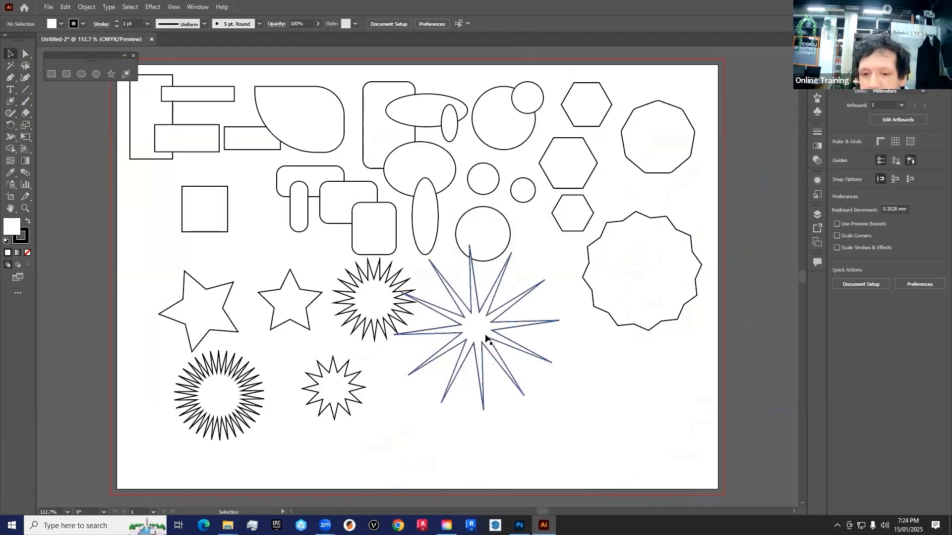
drag(455, 333, 518, 377)
mouse_move(397, 323)
mouse_down()
mouse_move(403, 340)
mouse_move(397, 328)
mouse_up()
drag(383, 251, 353, 226)
click(352, 201)
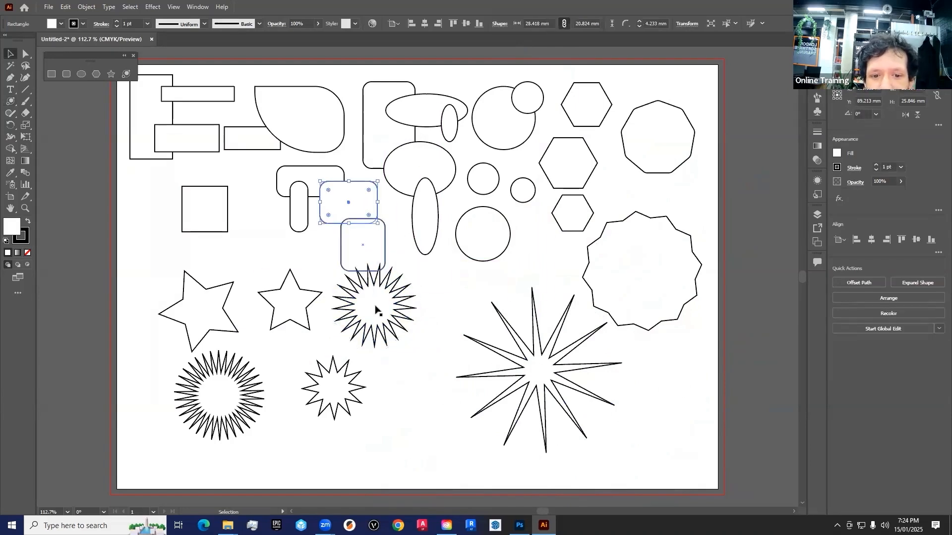
- Move the many-pointed starburst down between the small starburst and the long-spiked star, adjusting the positions of those two stars slightly
drag(375, 306, 442, 361)
mouse_move(338, 390)
mouse_down()
mouse_move(407, 341)
mouse_move(348, 374)
mouse_up()
drag(447, 355, 421, 373)
drag(563, 395, 567, 395)
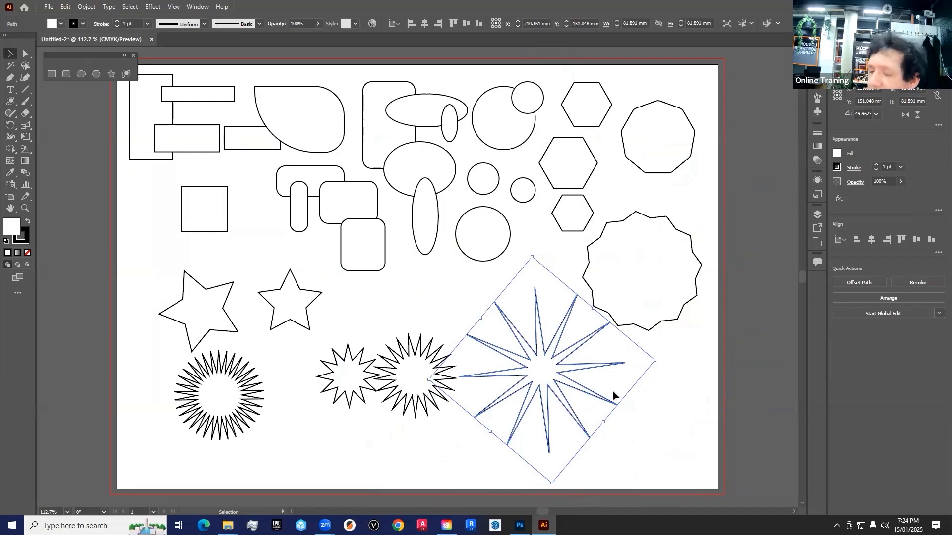
- Select with a marquee and delete the long-spiked star and its neighbouring starburst, and likewise the nine-sided polygon and shallow-pointed star
drag(665, 469, 420, 349)
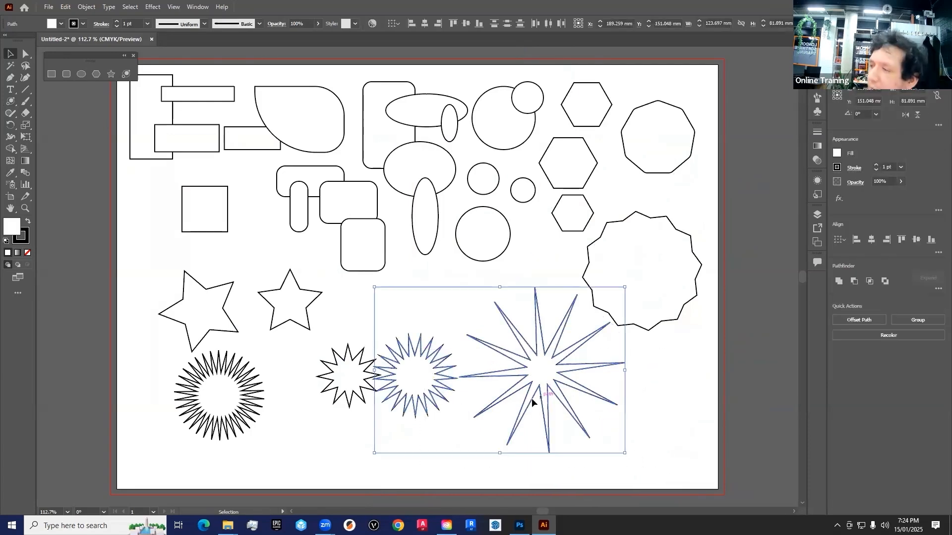
drag(645, 456, 412, 364)
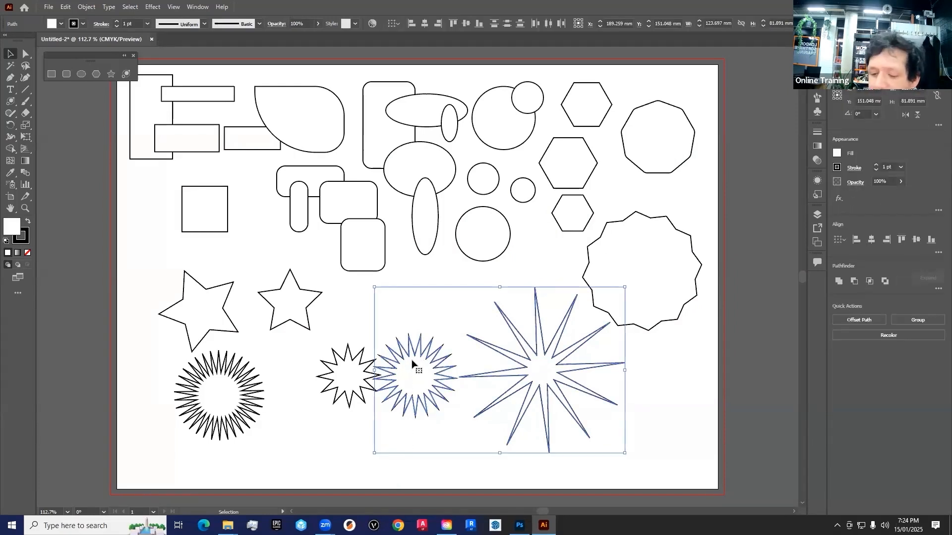
key(Delete)
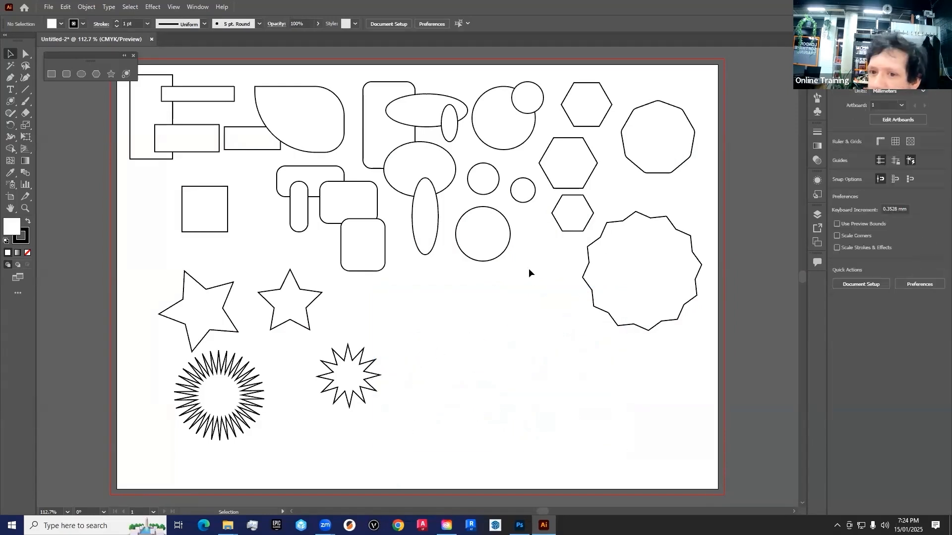
drag(725, 91, 631, 265)
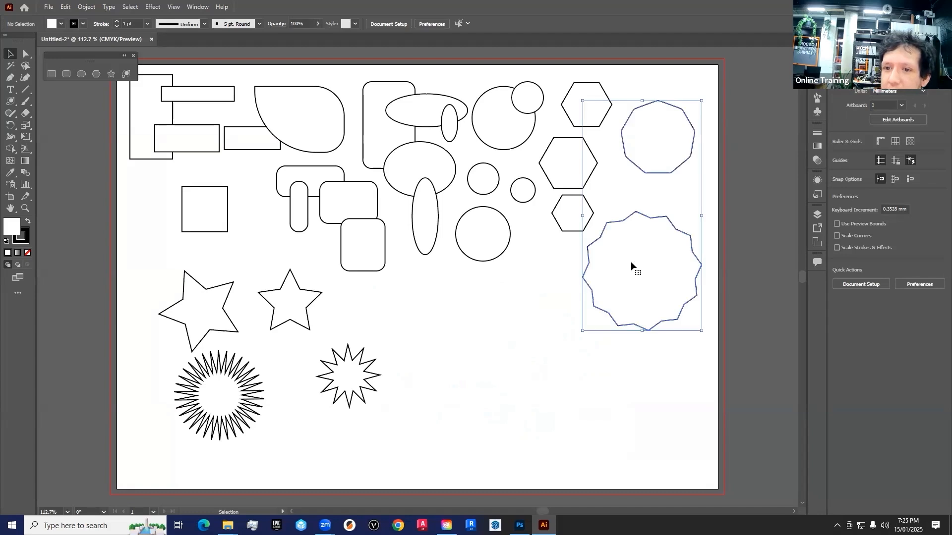
key(Delete)
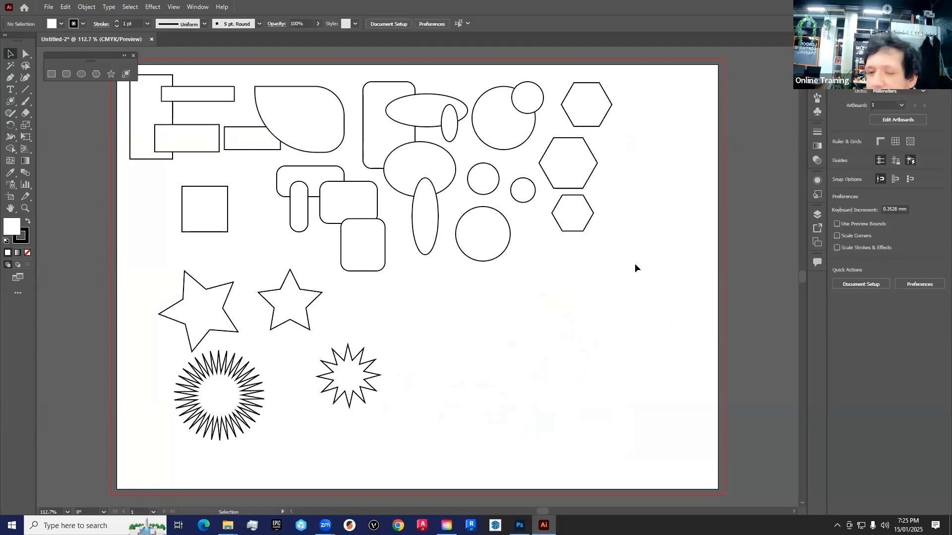
- Marquee-select the three hexagons and move them down and right, and shift the ellipses, circles and adjacent rounded rectangles to the right
drag(653, 92, 589, 323)
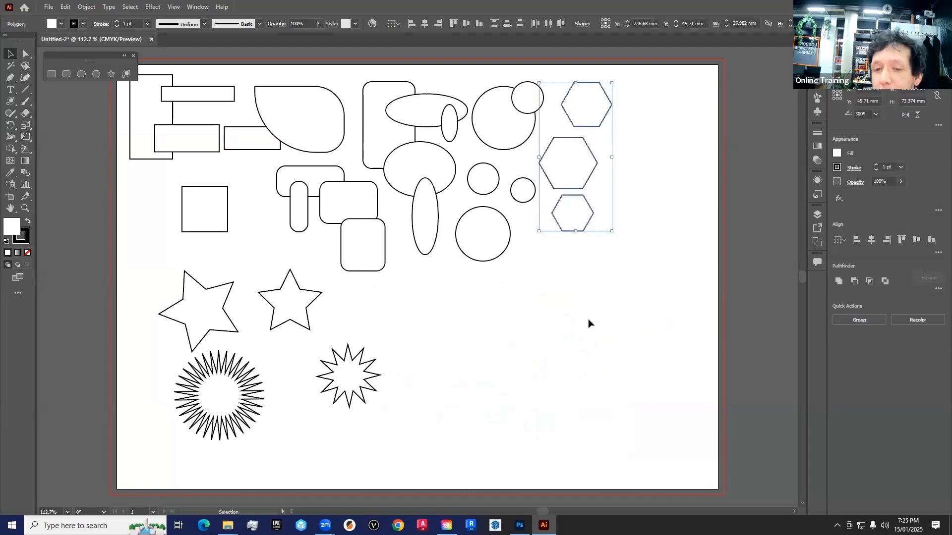
drag(573, 165, 631, 291)
drag(578, 87, 382, 272)
drag(448, 136, 476, 183)
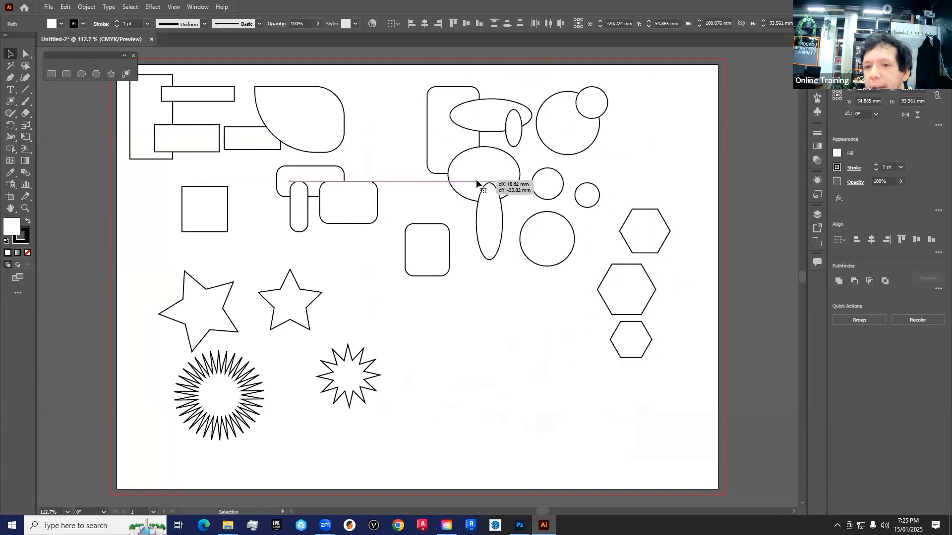
click(666, 94)
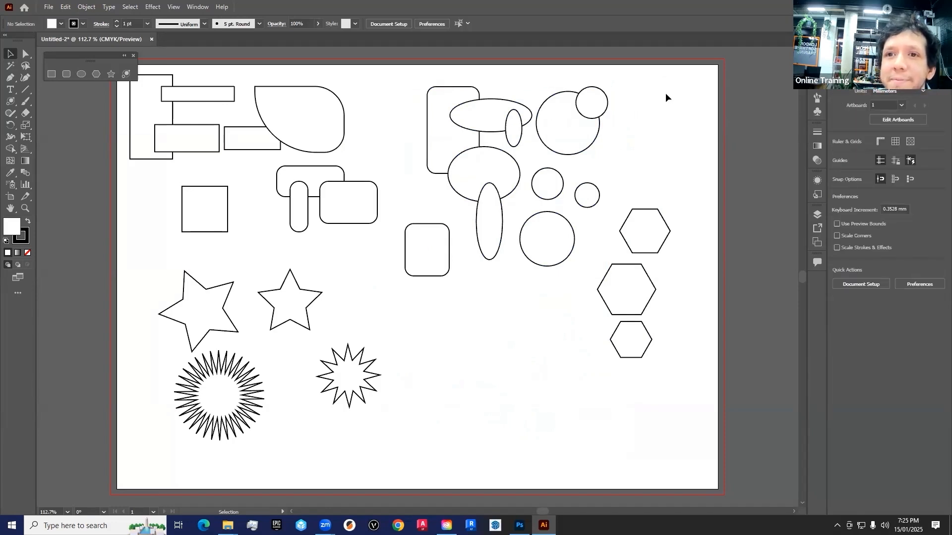
- Shift the ellipses, circles and top hexagon slightly right, and move the tall rounded rectangle with its neighbouring ellipses and circles back left
drag(665, 89, 501, 223)
click(419, 191)
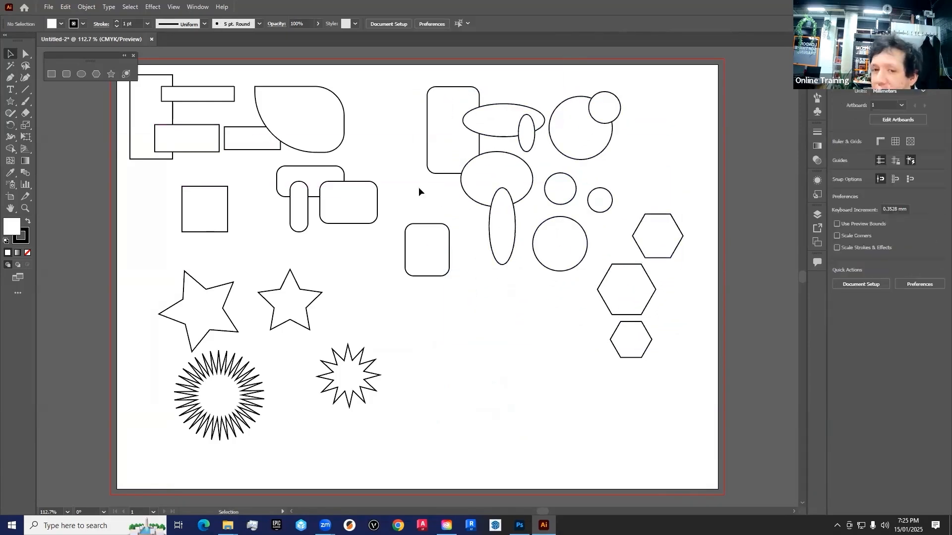
drag(413, 76, 623, 205)
mouse_move(588, 134)
mouse_down()
mouse_move(595, 197)
mouse_move(576, 138)
mouse_up()
click(647, 145)
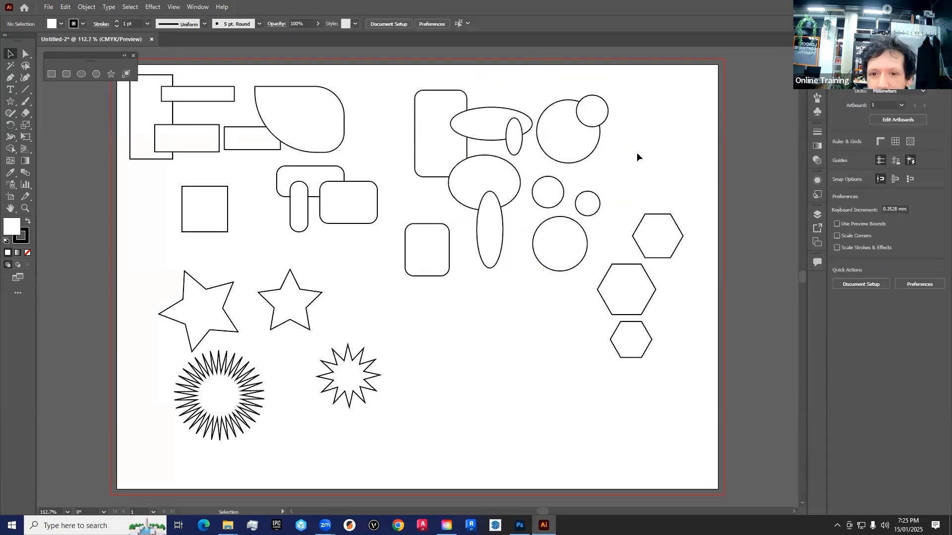
- Add the top small circle, upright star, a rounded rectangle and three small rectangles to one selection and move them right and down
click(602, 113)
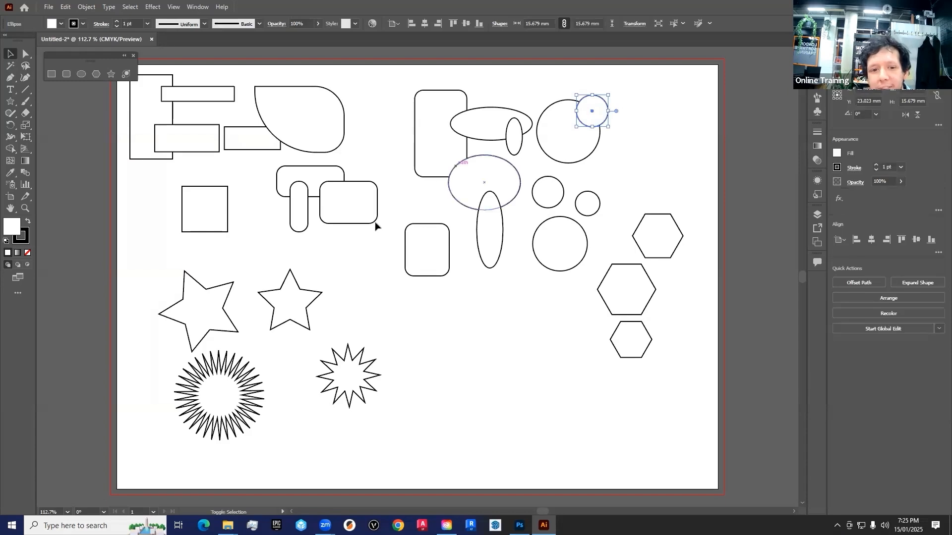
shift+click(291, 306)
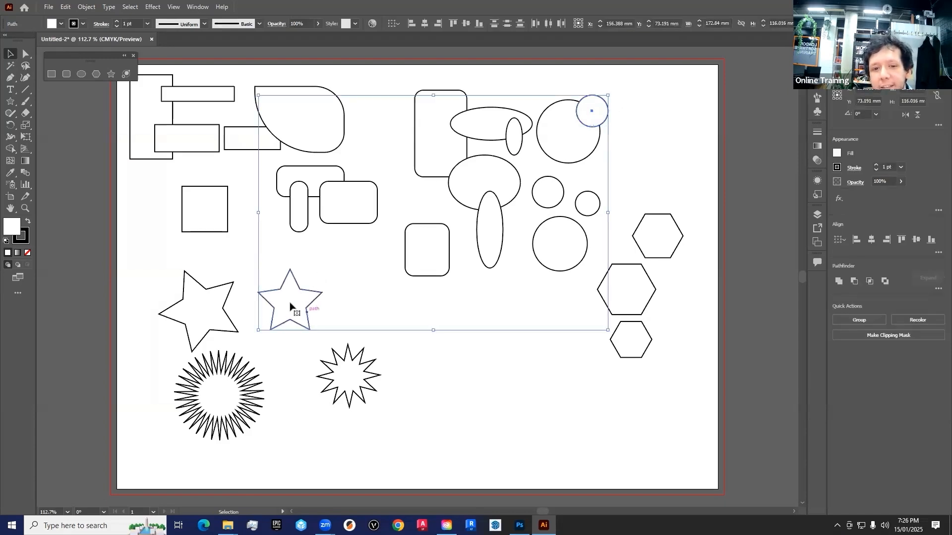
drag(287, 308, 317, 305)
shift+click(249, 146)
shift+click(191, 139)
shift+click(201, 97)
mouse_move(234, 96)
mouse_down()
mouse_move(435, 322)
mouse_move(272, 173)
mouse_move(328, 148)
mouse_move(256, 140)
mouse_move(256, 104)
mouse_move(233, 121)
mouse_move(233, 112)
mouse_up()
- Remove the thin top rectangle from the selection, reposition the remaining selected shapes further up, and clear the selection
shift+click(234, 115)
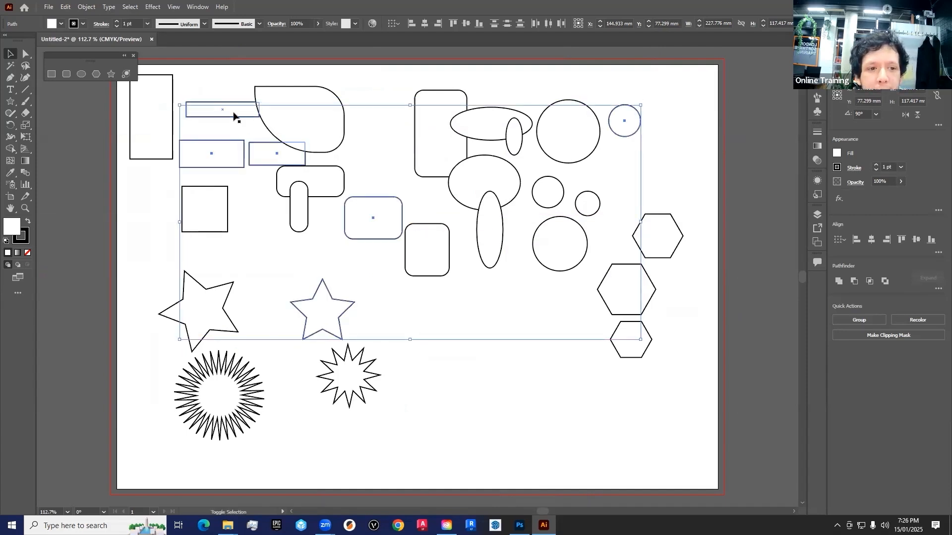
mouse_move(234, 156)
mouse_down()
mouse_move(276, 210)
mouse_move(233, 140)
mouse_up()
mouse_move(331, 302)
mouse_down()
mouse_move(467, 378)
mouse_move(290, 298)
mouse_move(520, 385)
mouse_move(340, 282)
mouse_move(328, 293)
mouse_up()
shift+click(632, 126)
click(478, 333)
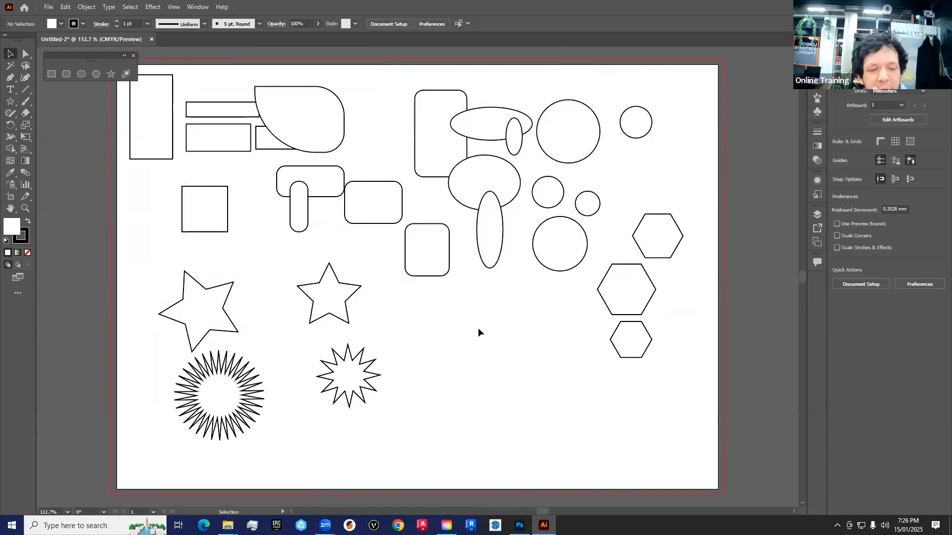